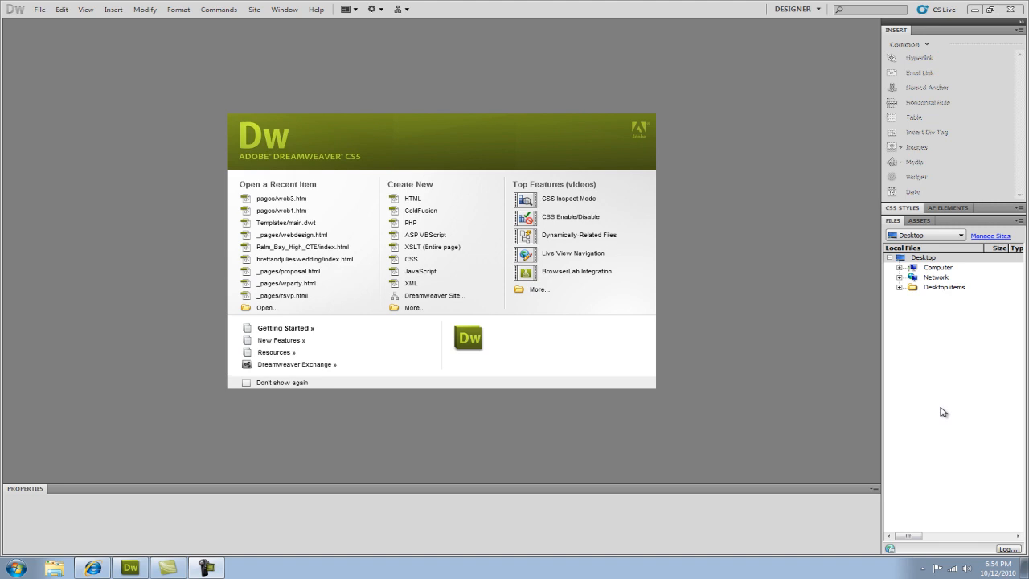
pyautogui.click(900, 32)
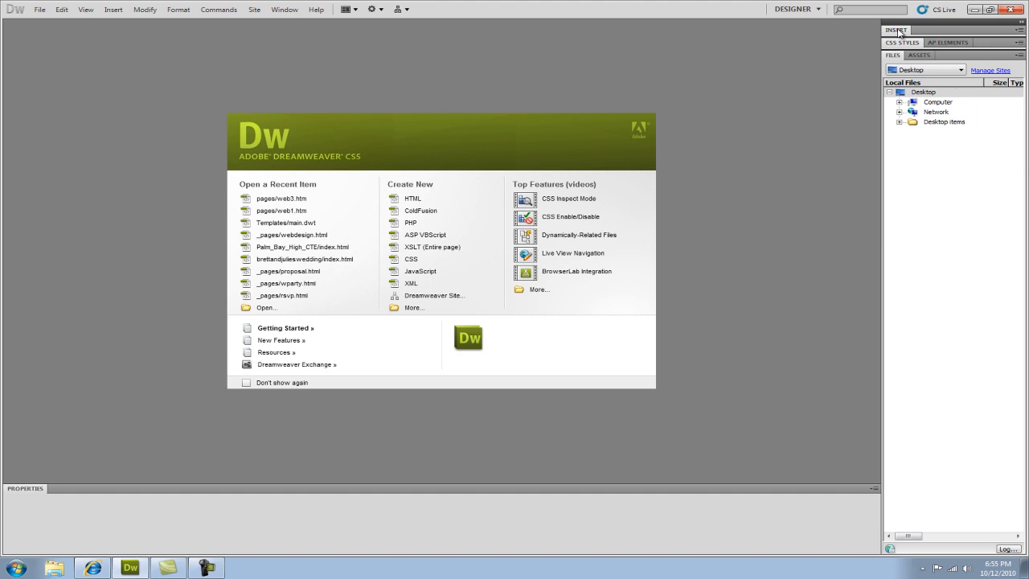
pyautogui.click(899, 31)
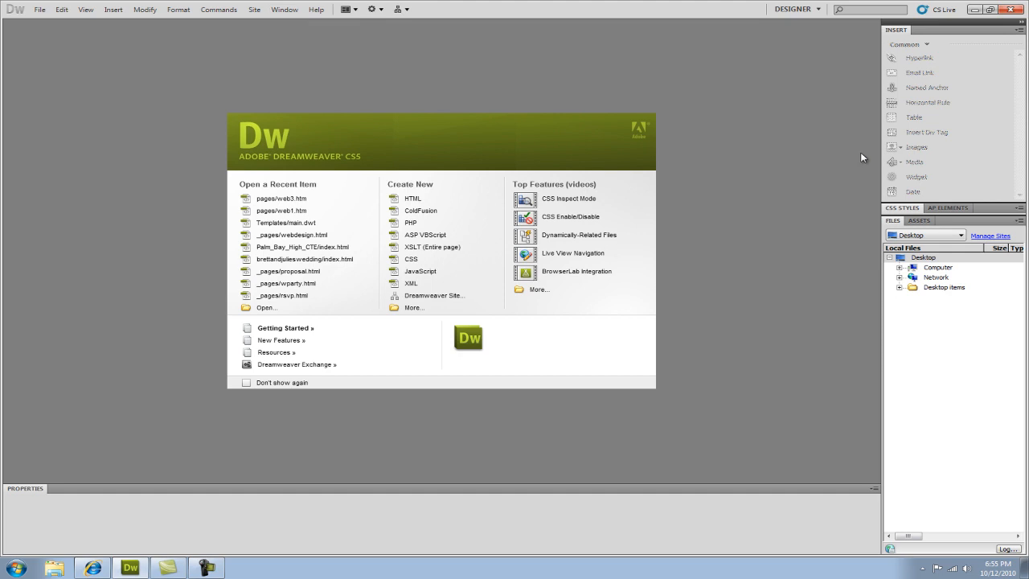
pyautogui.click(283, 10)
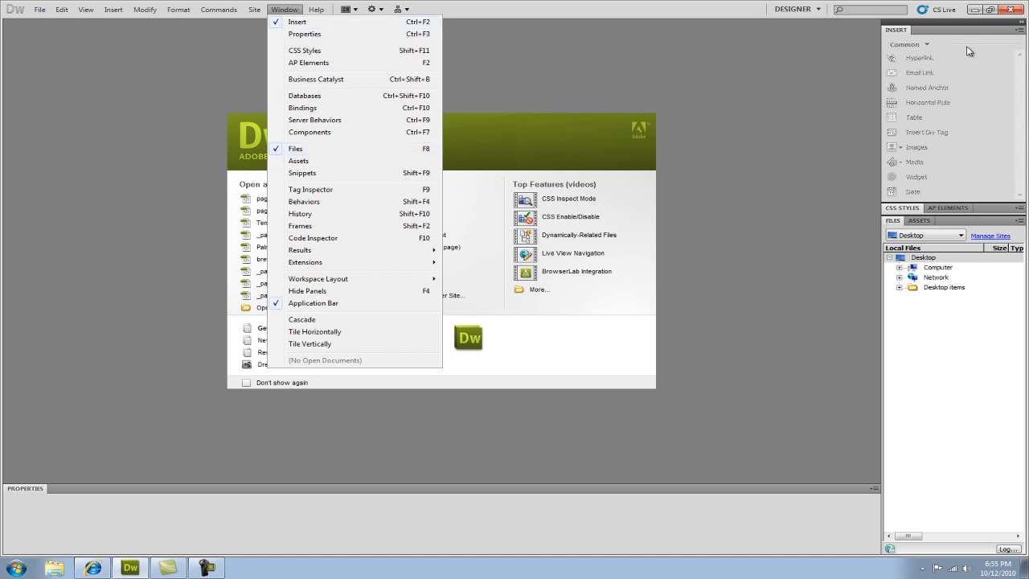
pyautogui.click(801, 87)
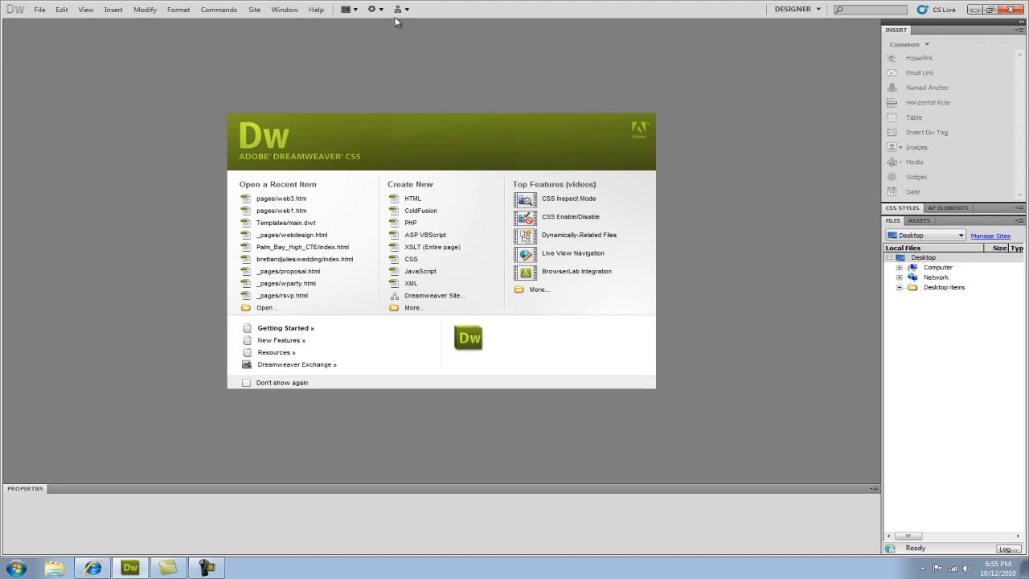
# - Start a new site named Halloween Practice, using the halloween_practice folder on the Desktop as its local site folder
pyautogui.click(408, 9)
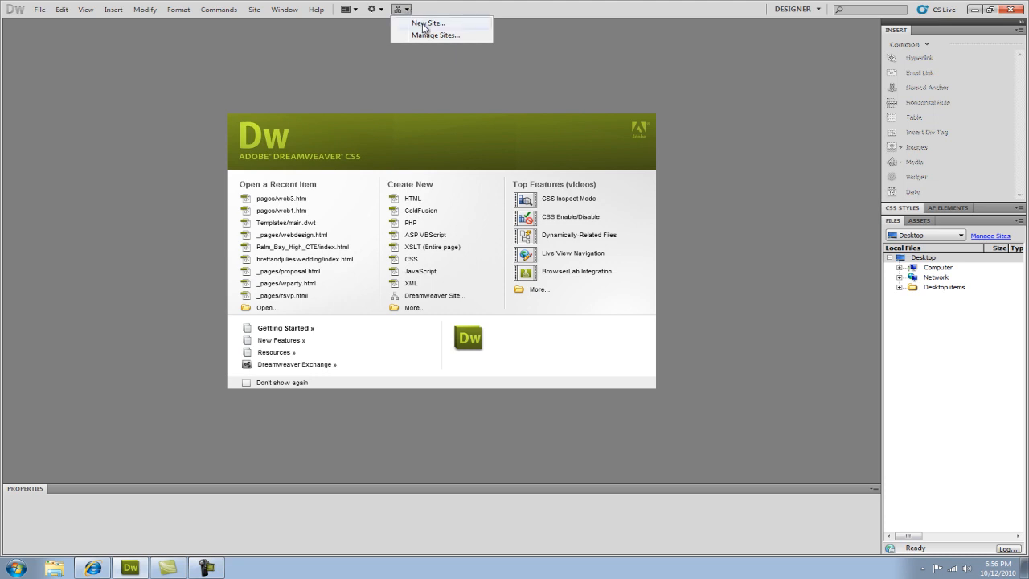
pyautogui.click(426, 23)
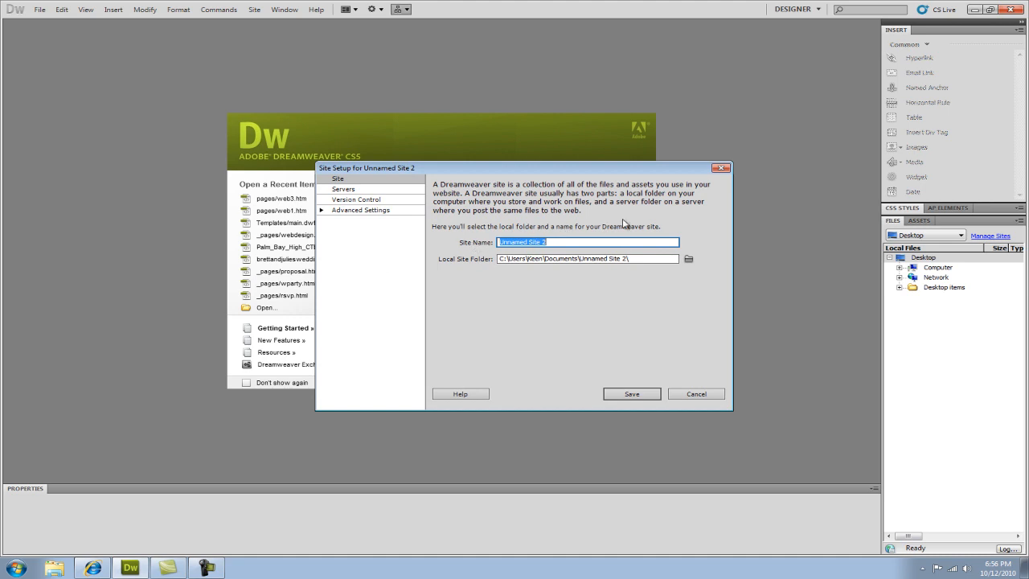
pyautogui.write('Halloween Practice')
pyautogui.click(688, 259)
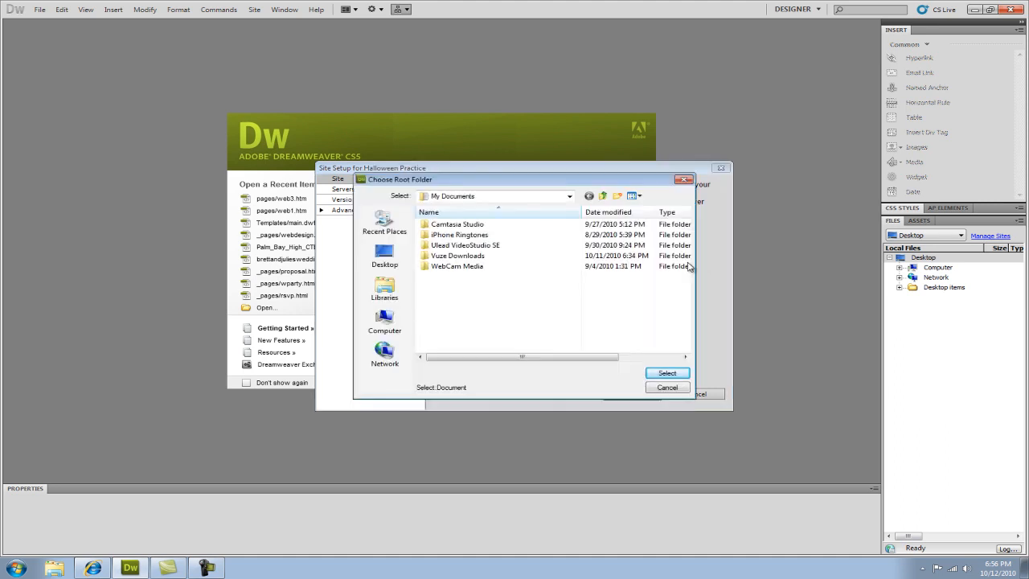
pyautogui.click(393, 260)
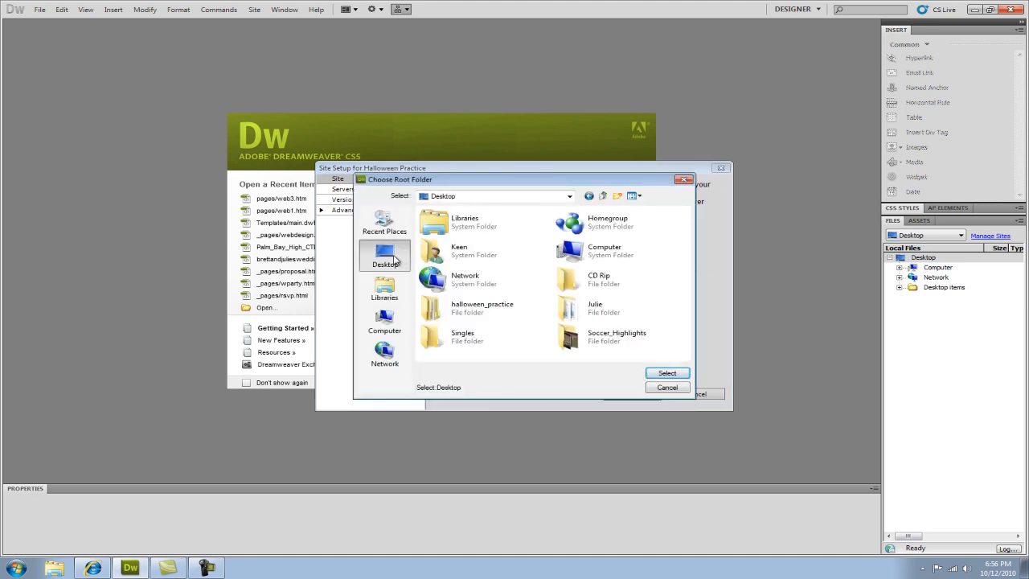
pyautogui.doubleClick(472, 314)
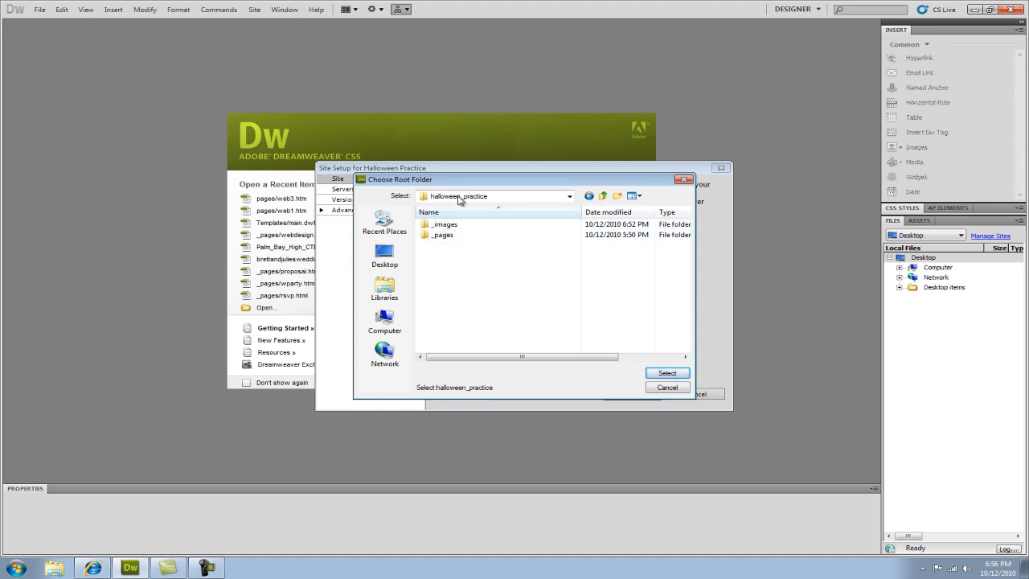
pyautogui.click(667, 374)
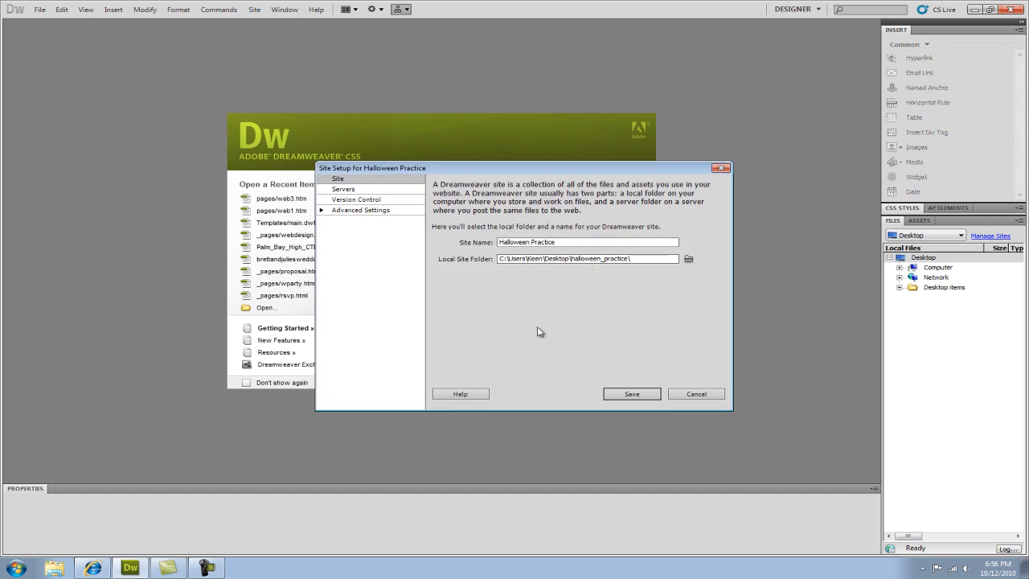
# - Set the site's default images folder to _images inside halloween_practice and save the site setup
pyautogui.click(357, 212)
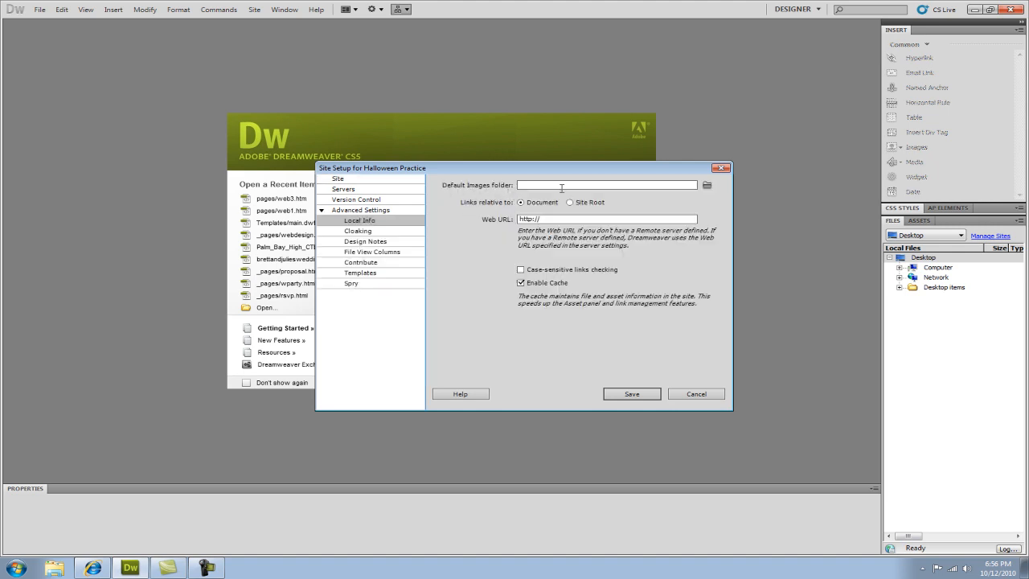
pyautogui.click(708, 189)
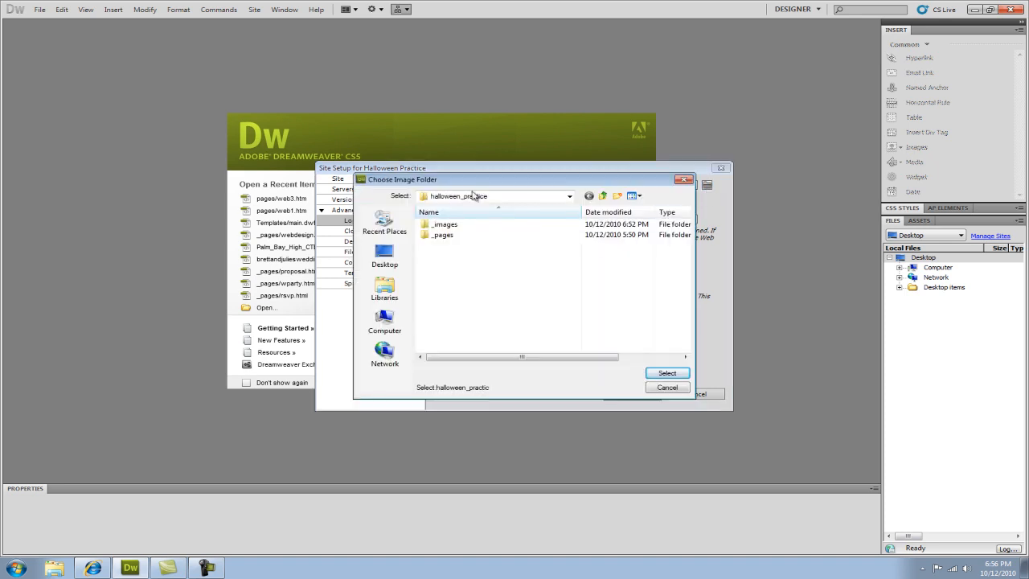
pyautogui.doubleClick(443, 225)
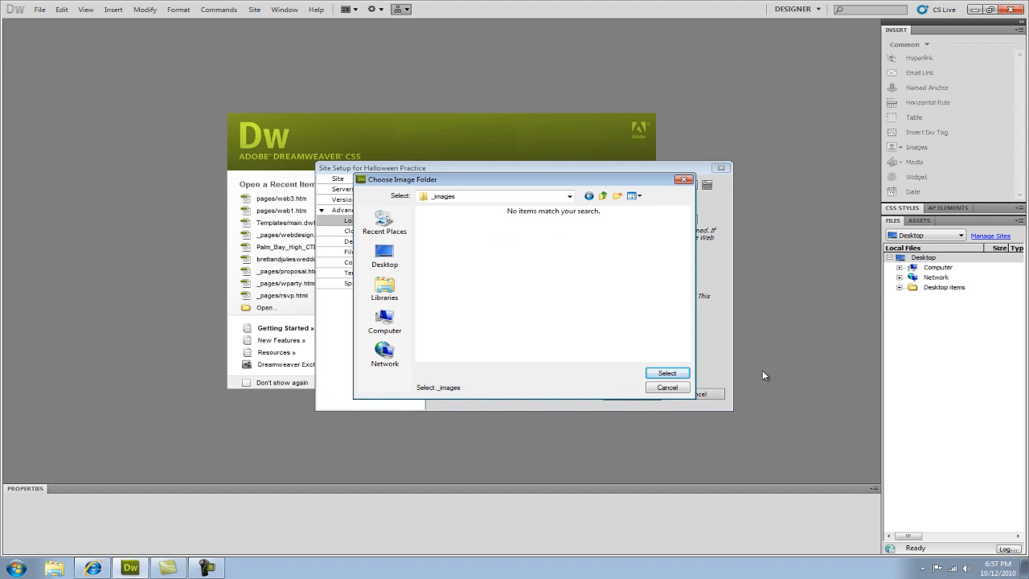
pyautogui.click(667, 375)
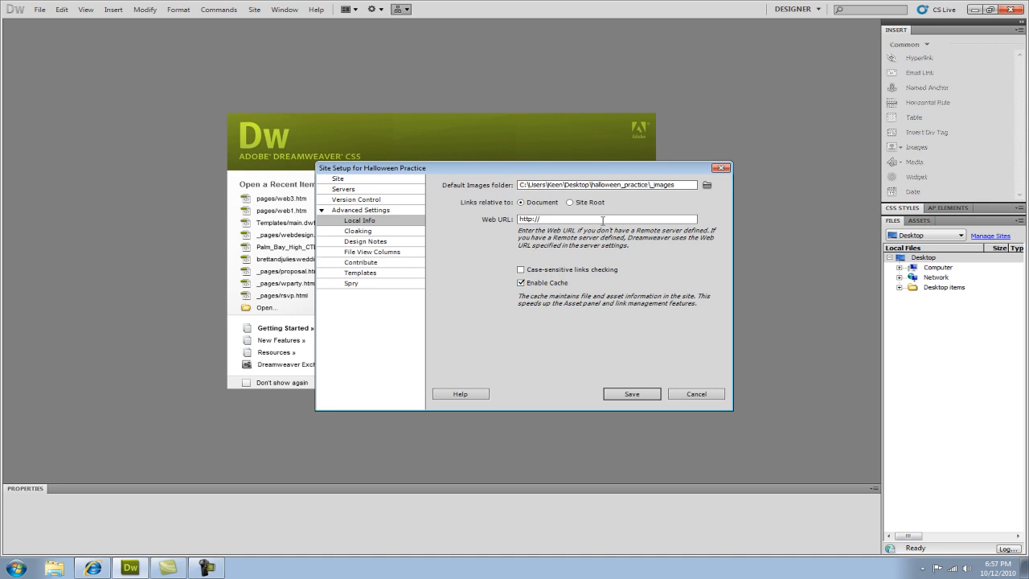
pyautogui.click(624, 396)
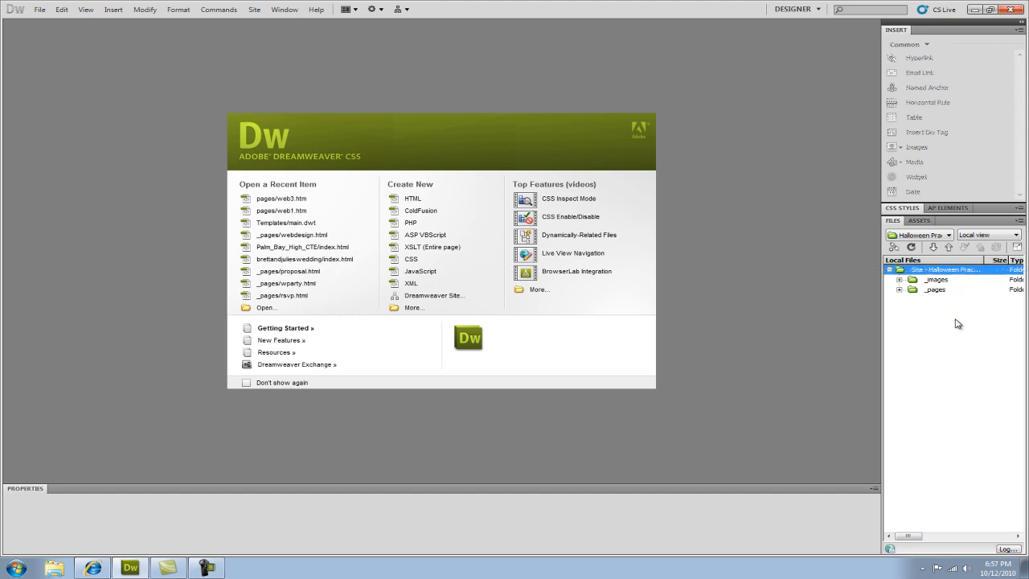
pyautogui.click(900, 280)
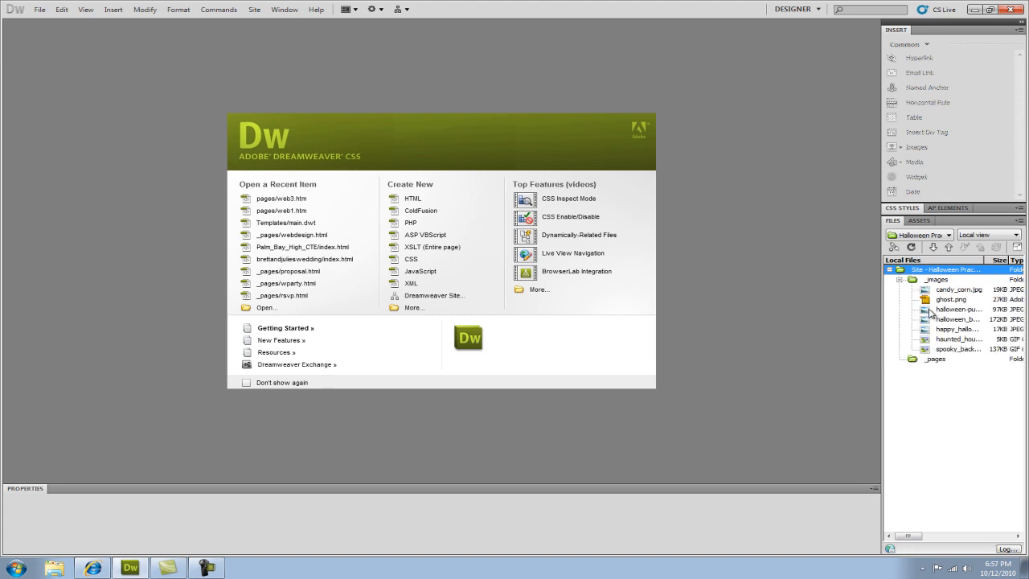
pyautogui.click(900, 279)
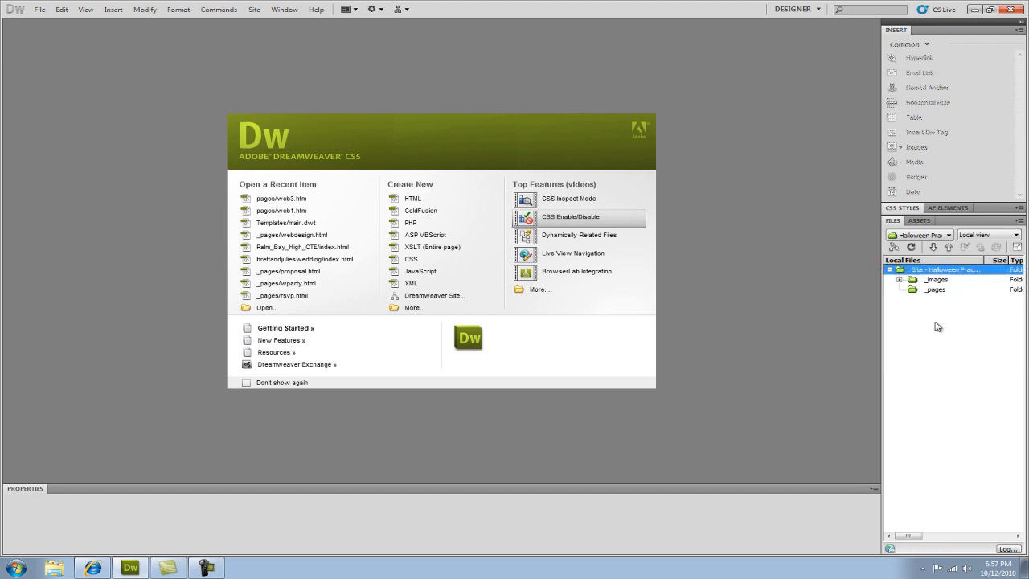
# - Create a new file named index.html in the root folder of the Halloween Practice site
pyautogui.rightClick(950, 274)
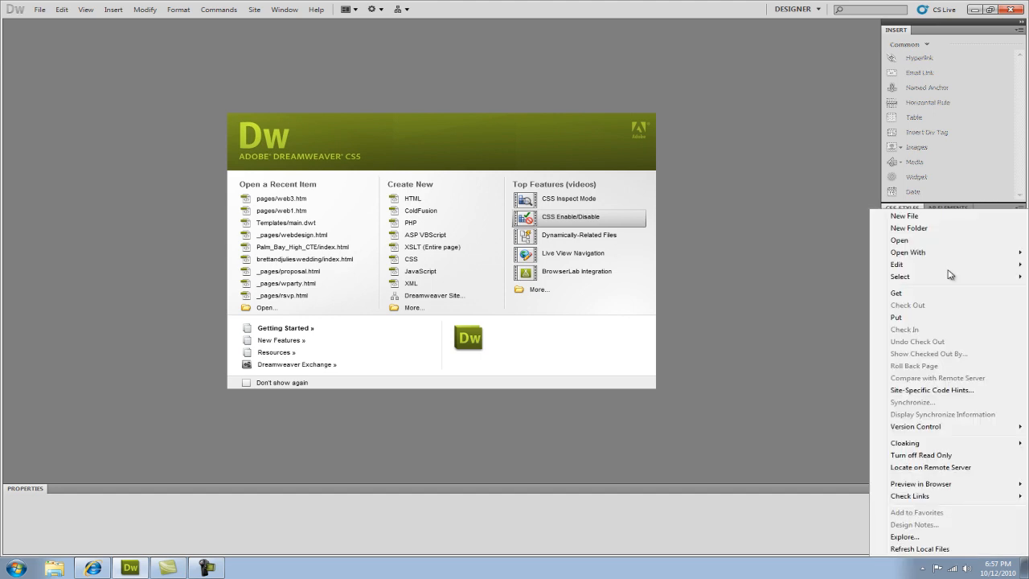
pyautogui.click(921, 218)
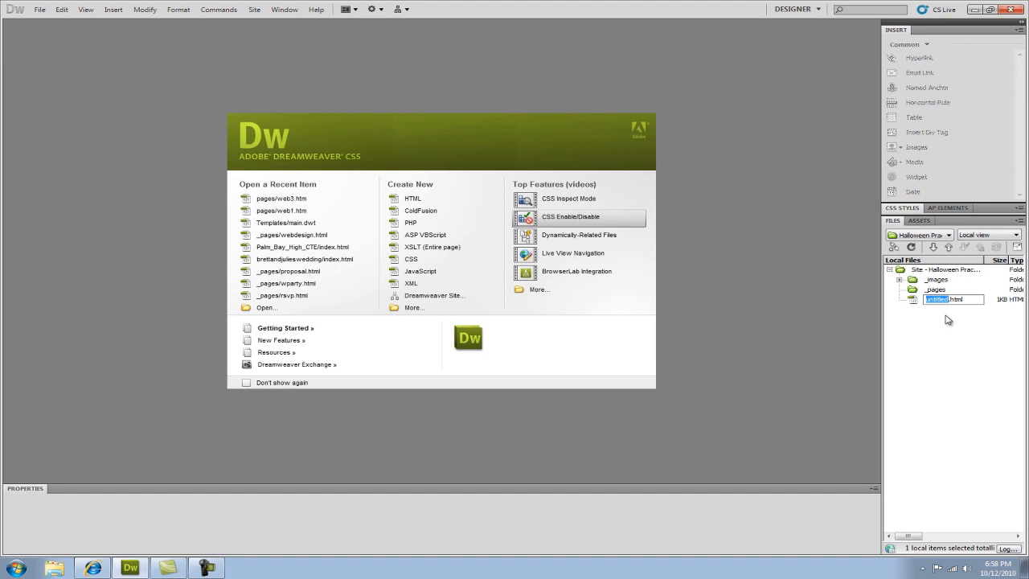
pyautogui.write('index')
pyautogui.press('Return')
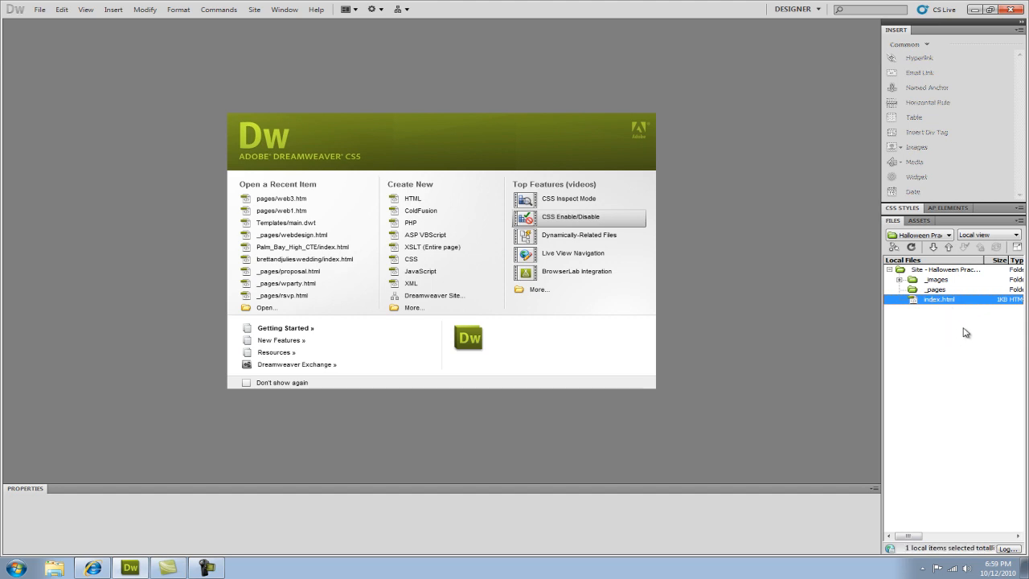
# - Create a new file named ghosts.html inside the _pages folder
pyautogui.click(936, 289)
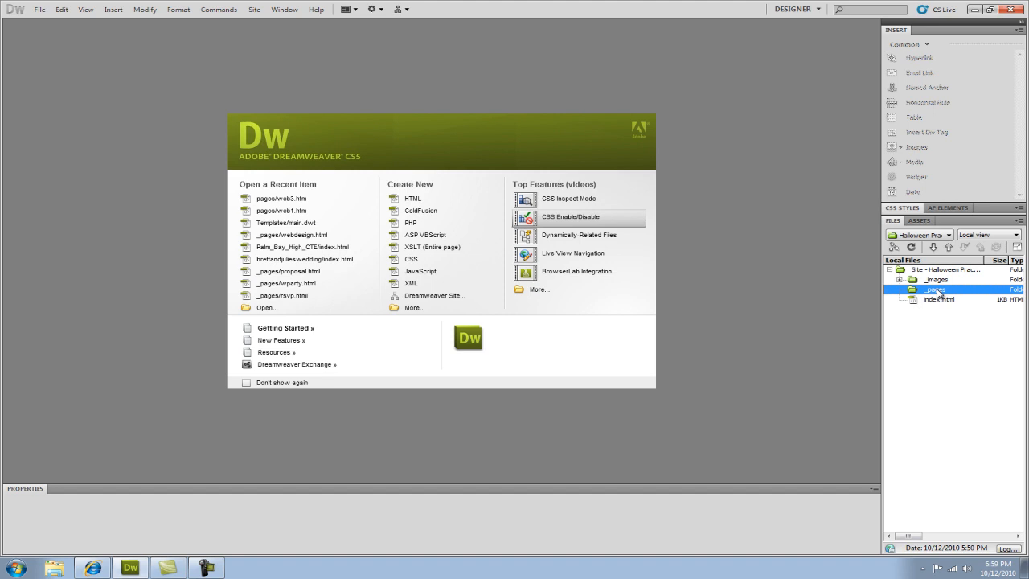
pyautogui.rightClick(937, 293)
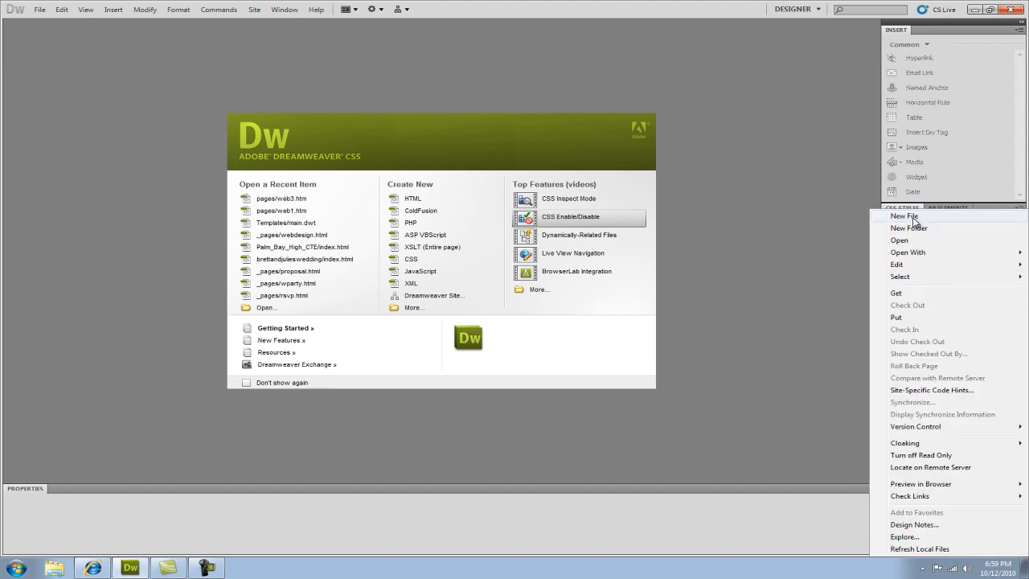
pyautogui.click(904, 217)
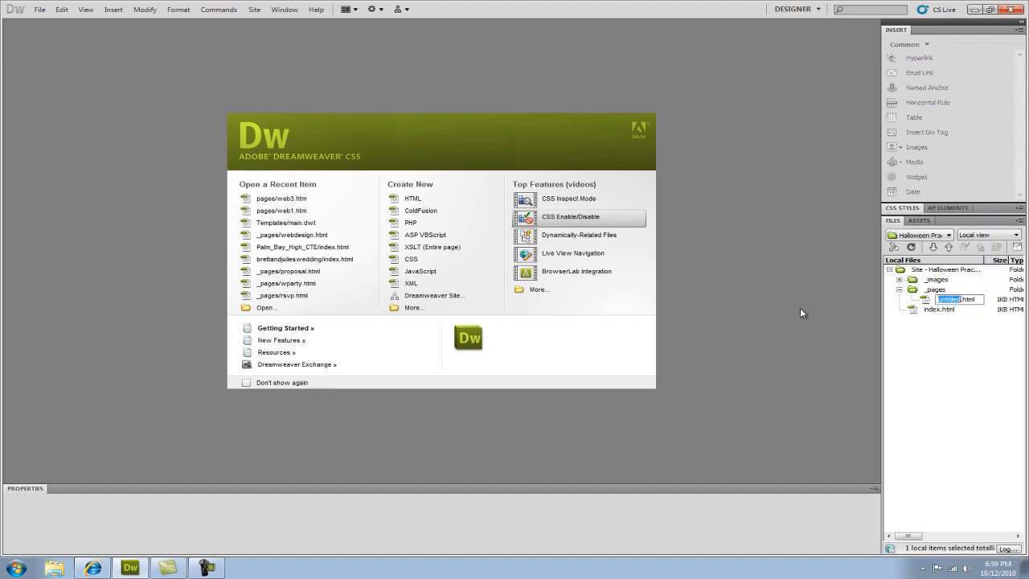
pyautogui.write('ghosts')
pyautogui.press('Return')
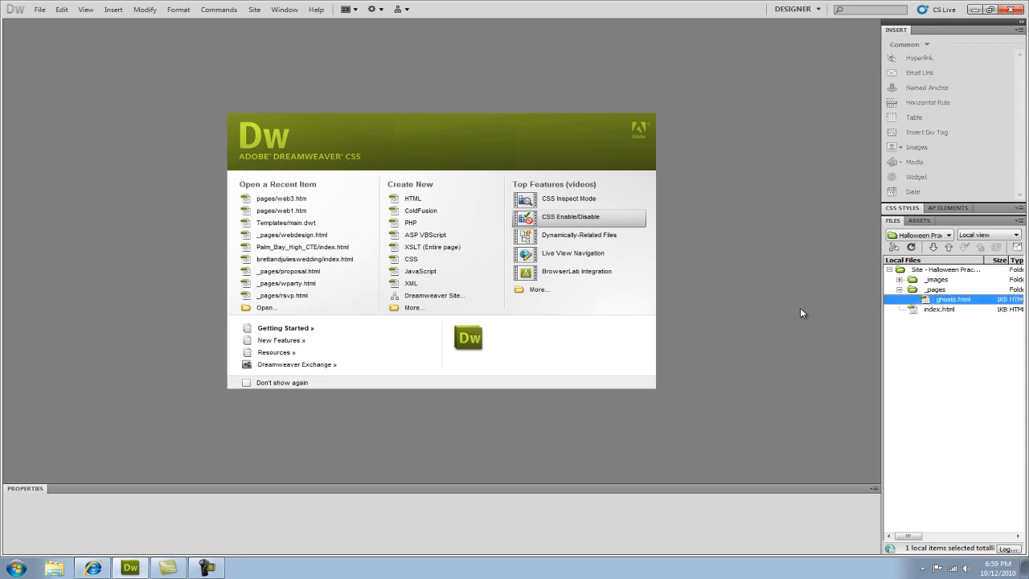
# - Create a new file named pumpkins.html inside the _pages folder
pyautogui.click(899, 289)
pyautogui.click(899, 290)
pyautogui.rightClick(940, 298)
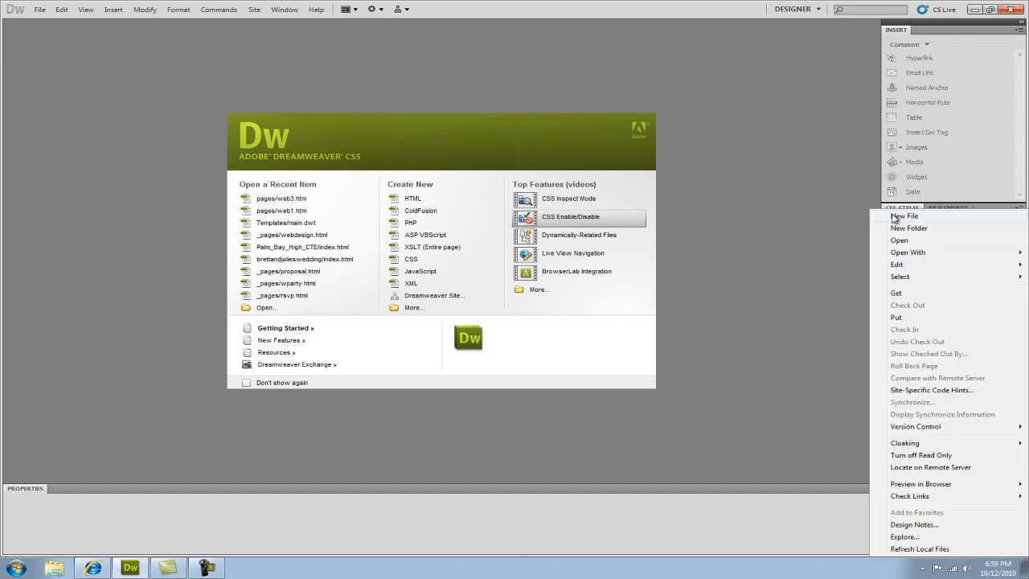
pyautogui.click(903, 217)
pyautogui.write('pum')
pyautogui.write('pkins')
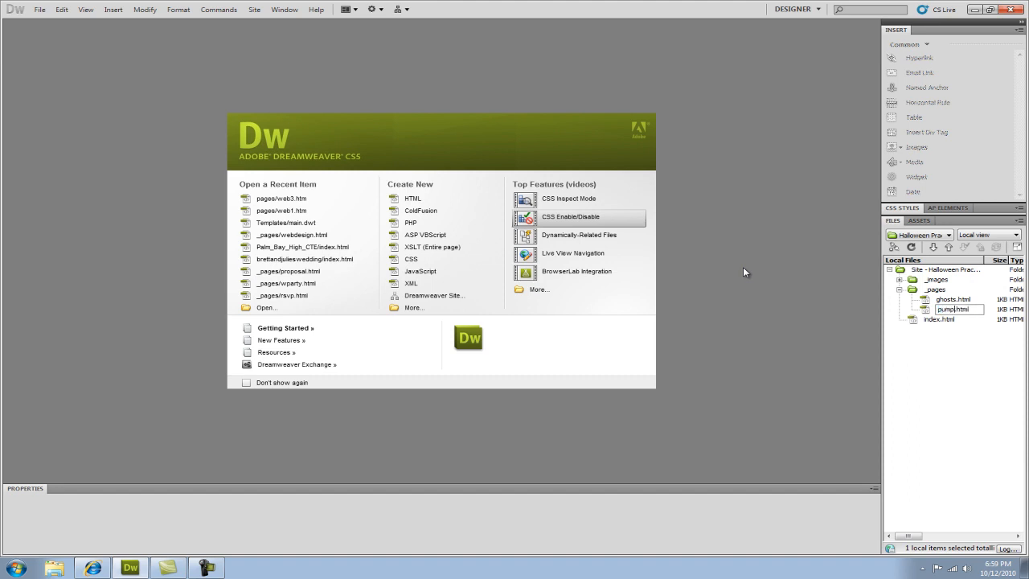
pyautogui.press('Return')
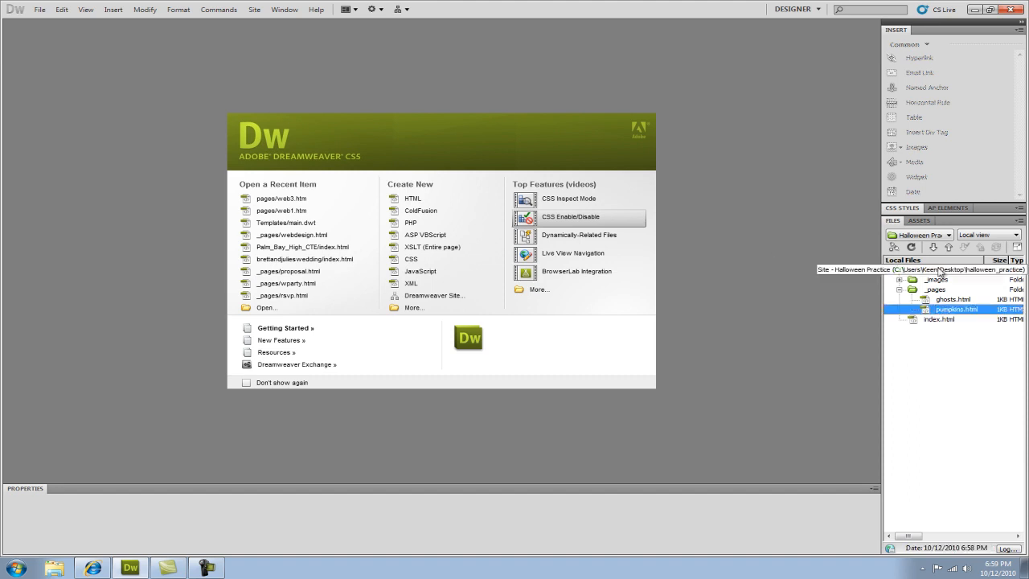
# - Create a new file named hauntedhouse.html inside the _pages folder
pyautogui.click(937, 292)
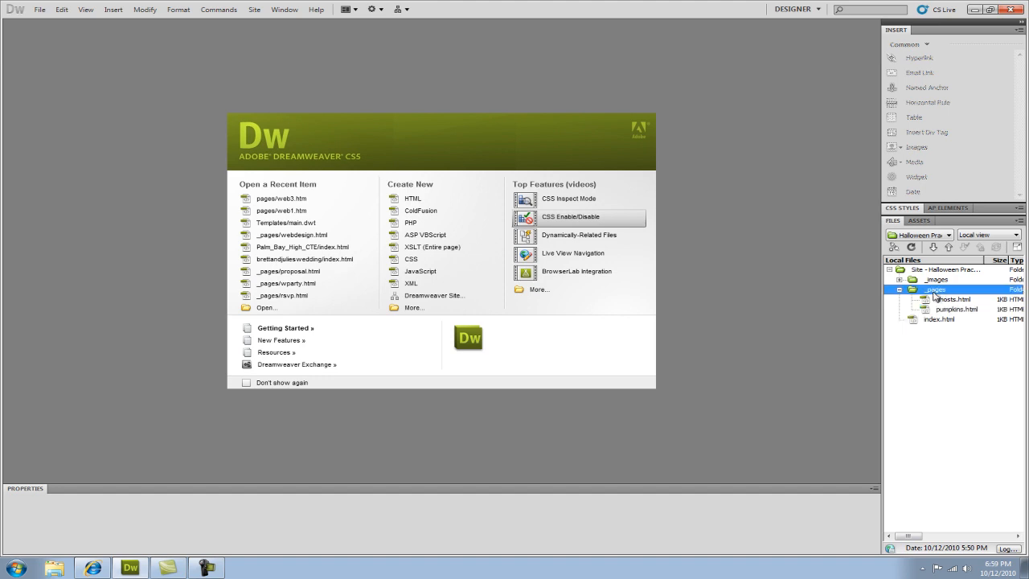
pyautogui.rightClick(937, 292)
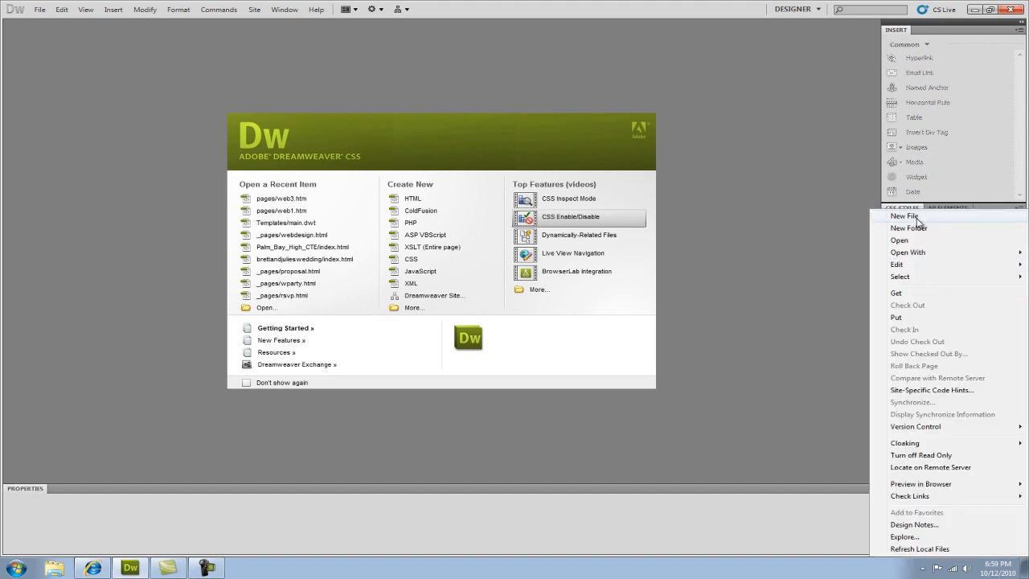
pyautogui.click(919, 219)
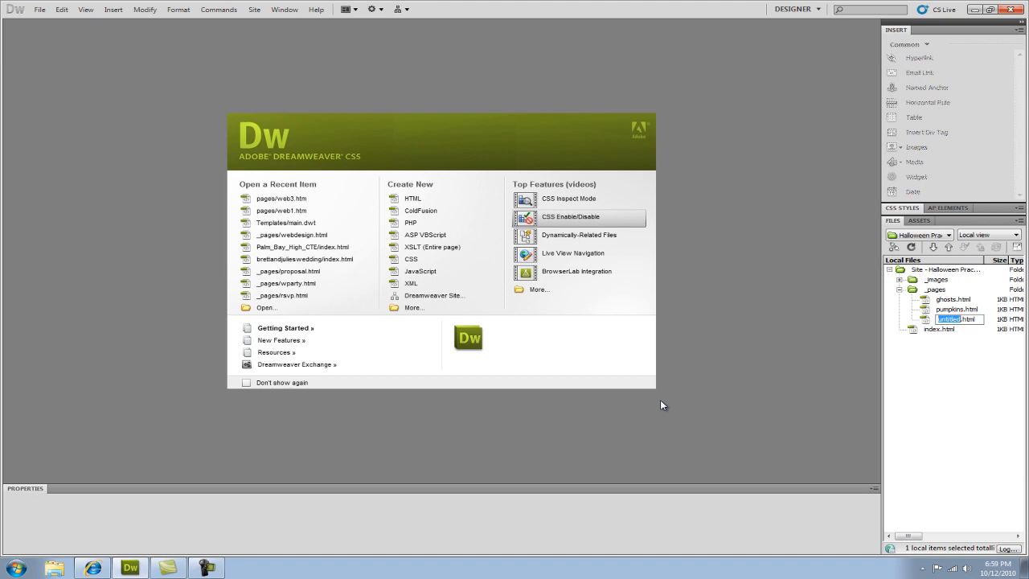
pyautogui.write('hauntedhouse')
pyautogui.press('Return')
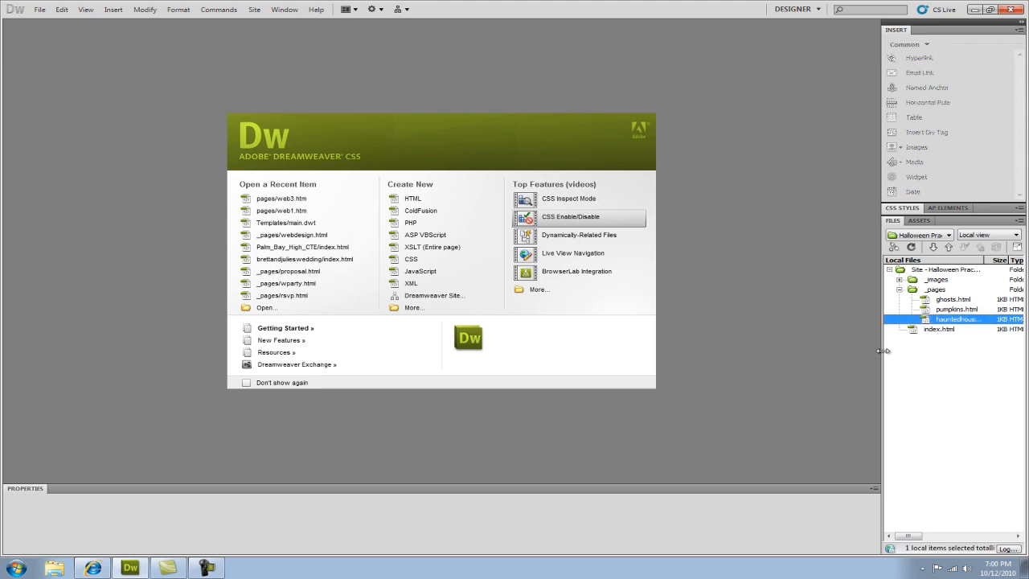
# - Widen the docked panel group slightly so the site's file list has more room
pyautogui.moveTo(882, 352)
pyautogui.mouseDown()
pyautogui.moveTo(820, 349)
pyautogui.moveTo(883, 348)
pyautogui.mouseUp()
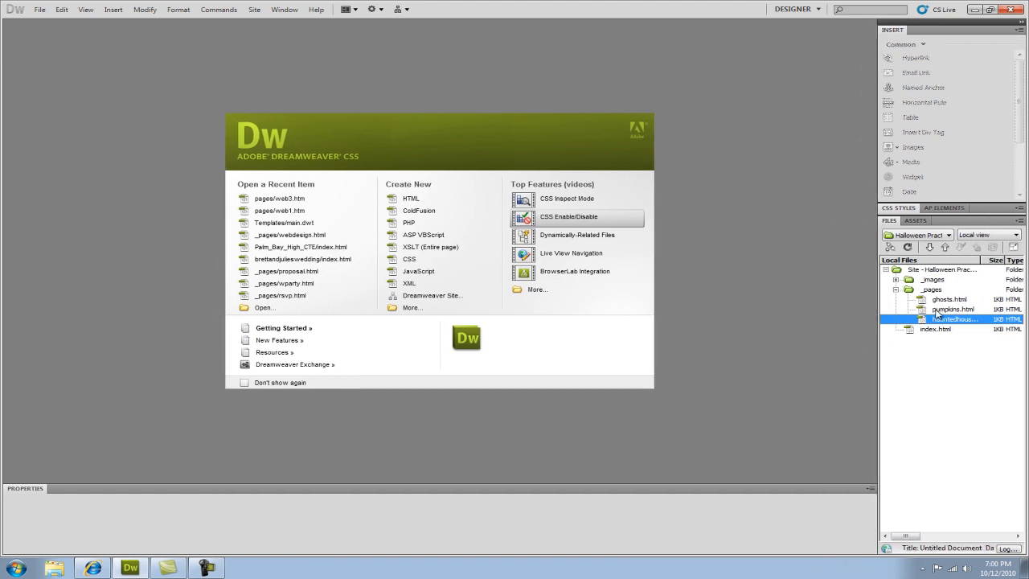
pyautogui.moveTo(981, 260)
pyautogui.mouseDown()
pyautogui.moveTo(997, 260)
pyautogui.moveTo(981, 261)
pyautogui.mouseUp()
# - Collapse the _pages folder in the site's file list and open index.html for editing
pyautogui.click(949, 271)
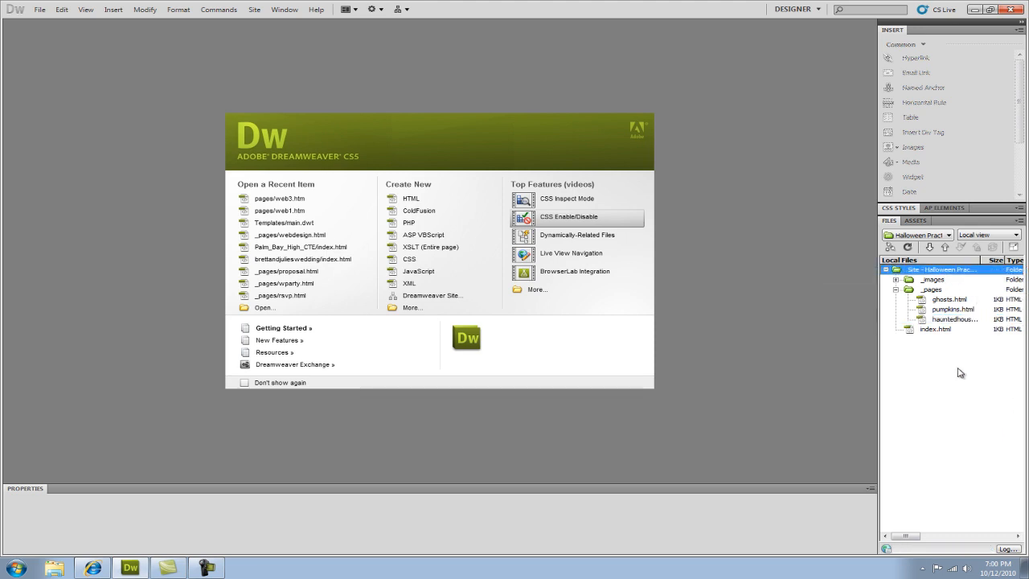
pyautogui.click(896, 289)
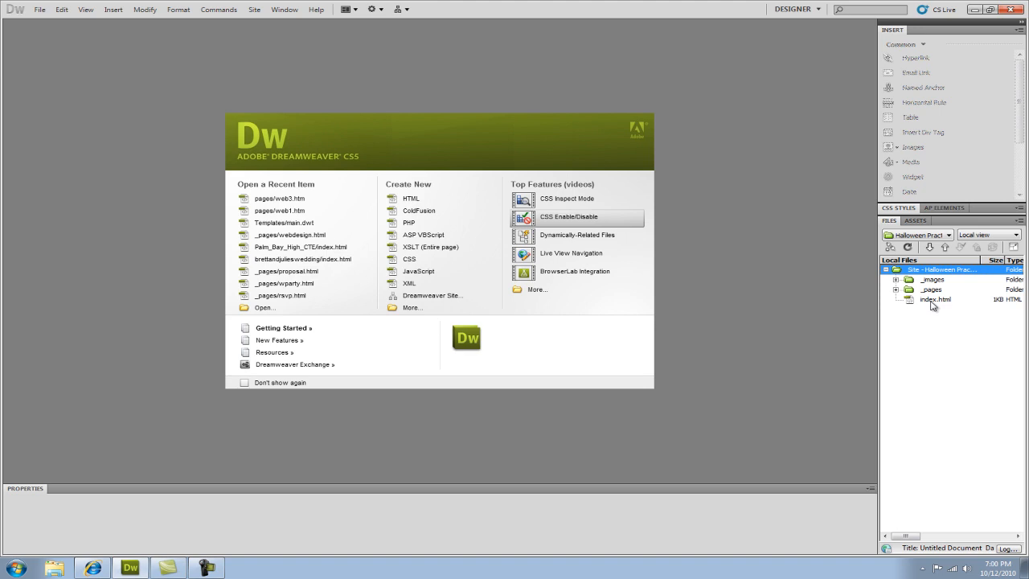
pyautogui.doubleClick(933, 300)
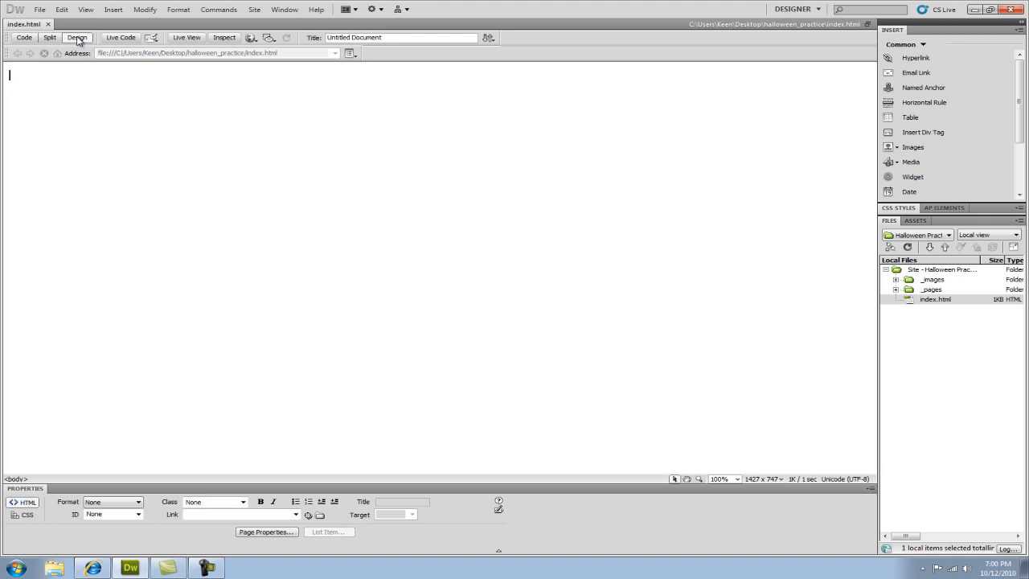
# - Set the title of index.html to "Halloween Practice"
pyautogui.moveTo(402, 36); pyautogui.dragTo(327, 37)
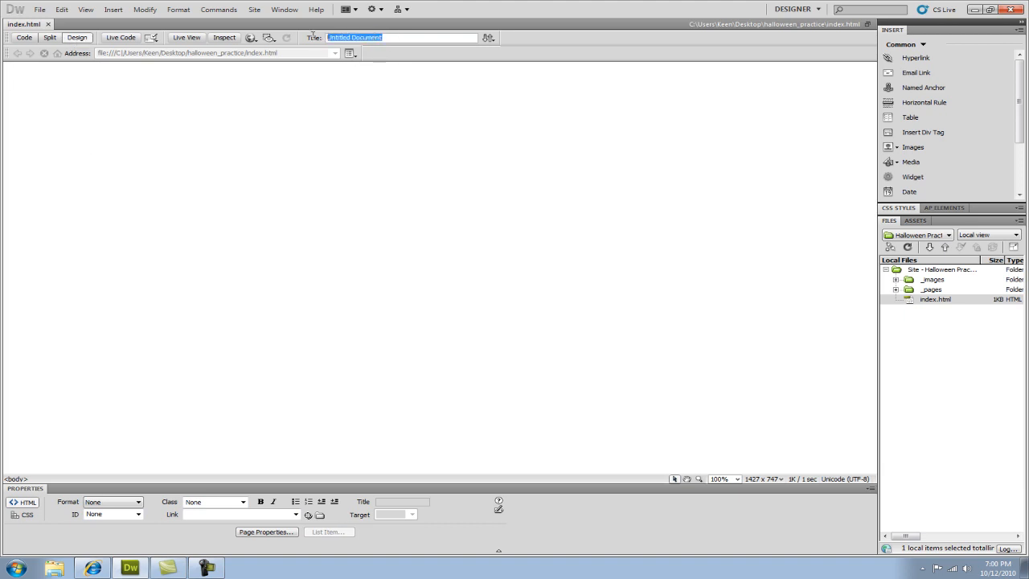
pyautogui.write('Halloween Practice')
pyautogui.click(341, 256)
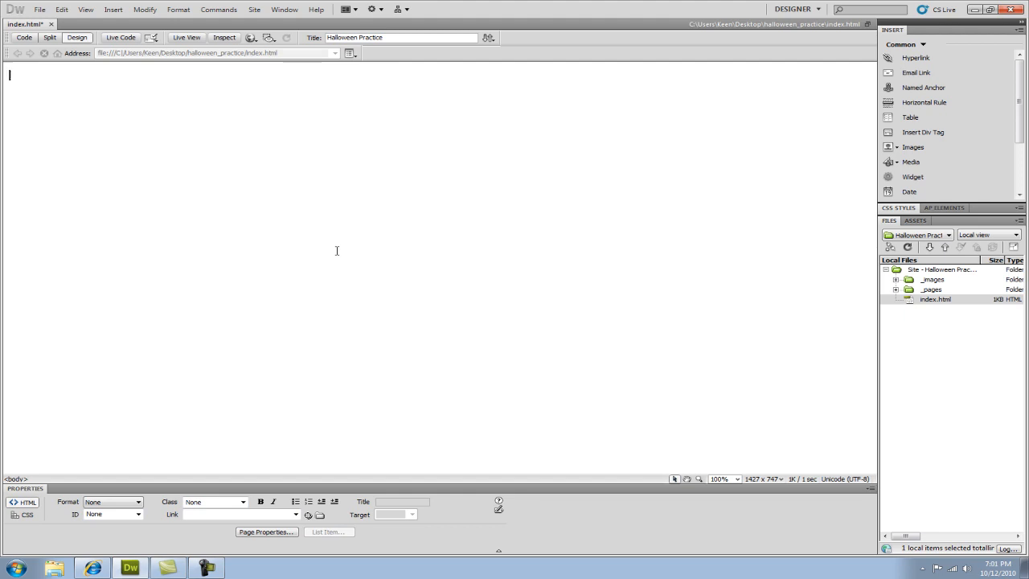
# - Insert the halloween_banner image from the _images folder into the page with the alternate text "Halloween Banner"
pyautogui.click(113, 11)
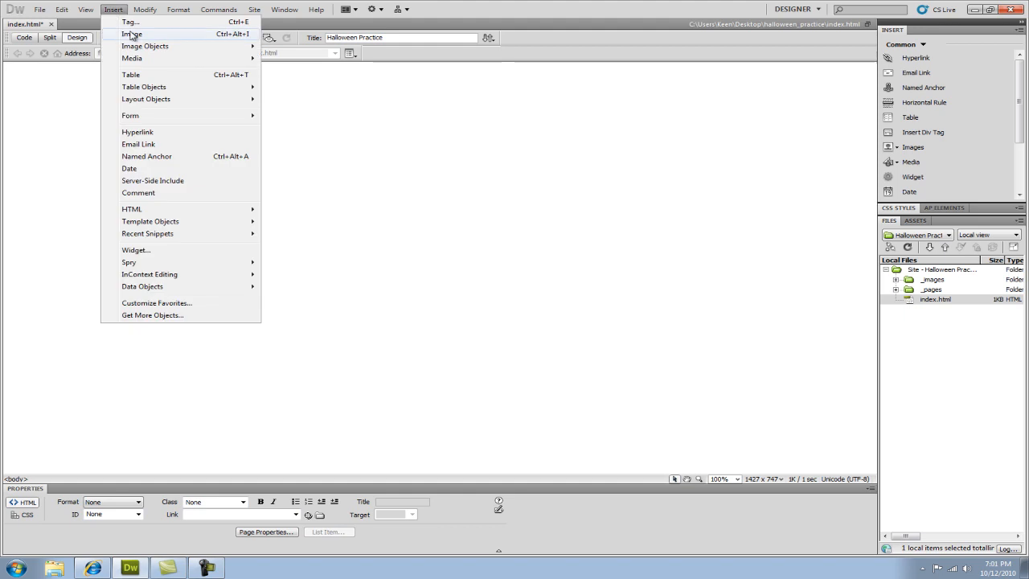
pyautogui.click(133, 37)
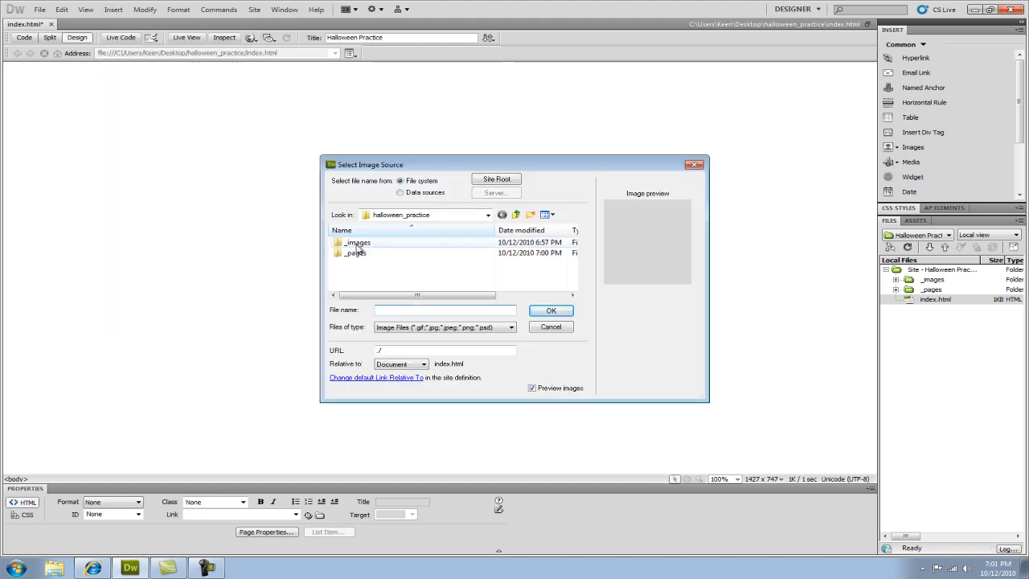
pyautogui.doubleClick(357, 244)
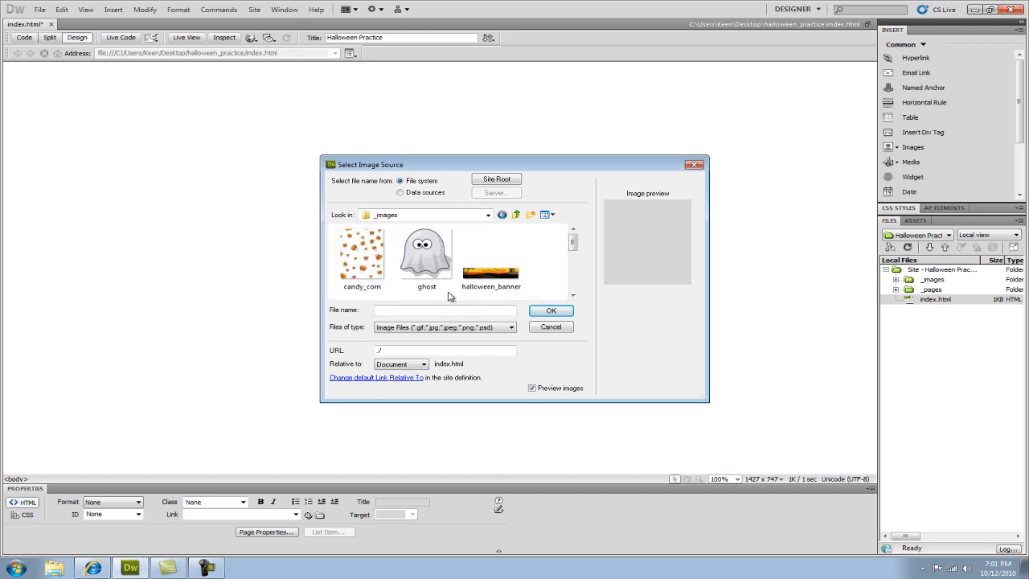
pyautogui.click(494, 280)
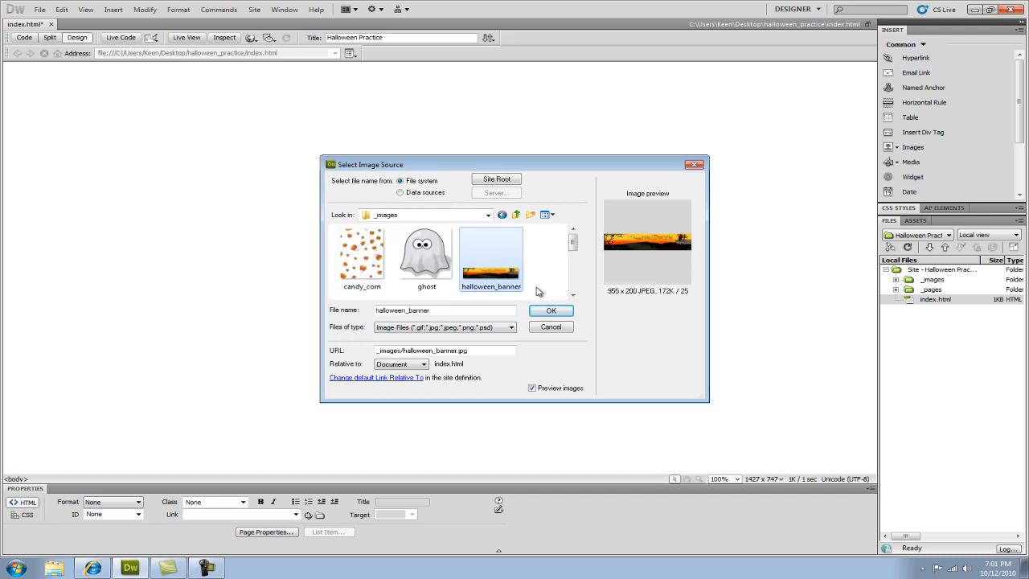
pyautogui.click(551, 313)
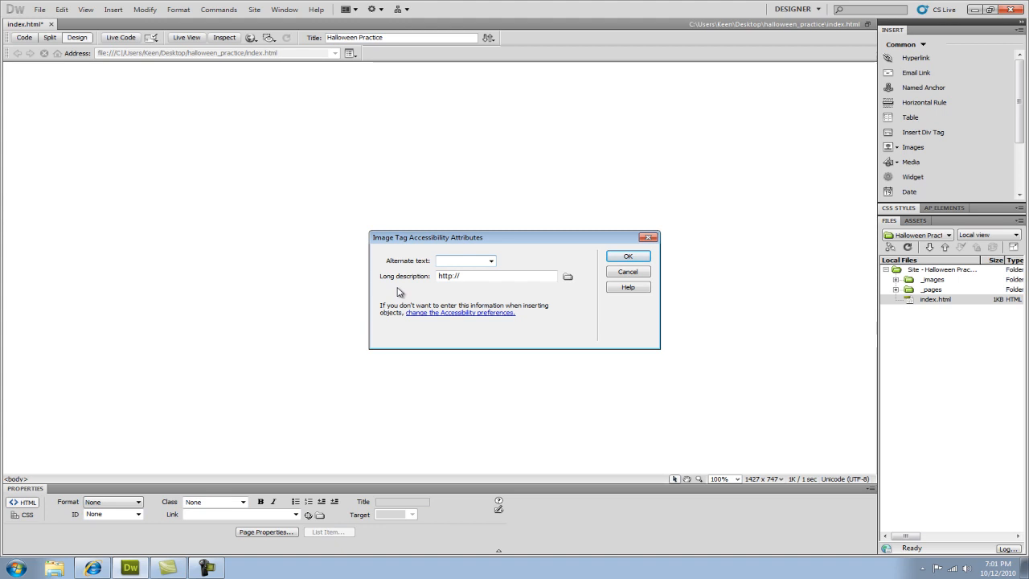
pyautogui.write('Hall')
pyautogui.write('oween Banner')
pyautogui.press('Return')
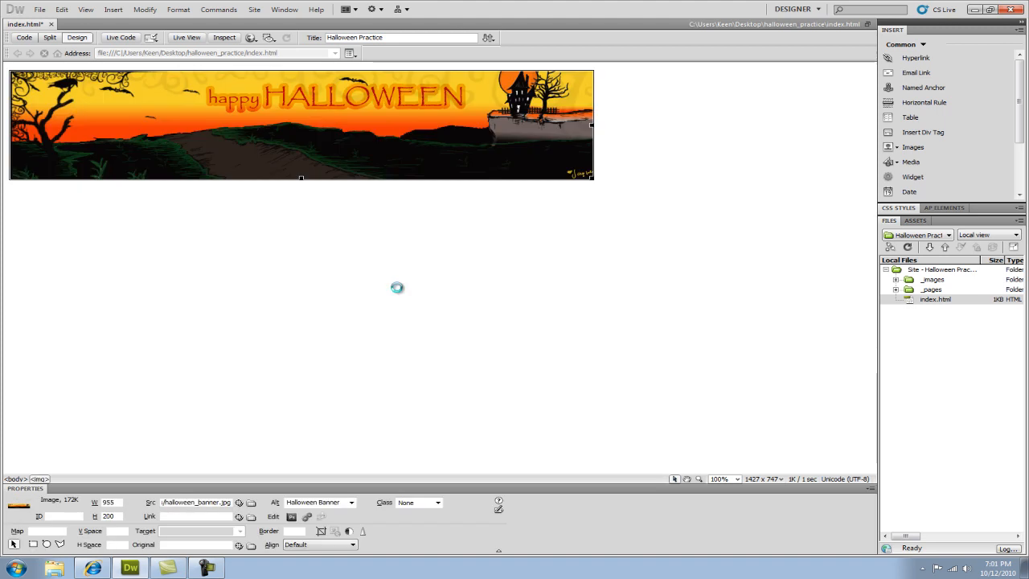
pyautogui.click(752, 143)
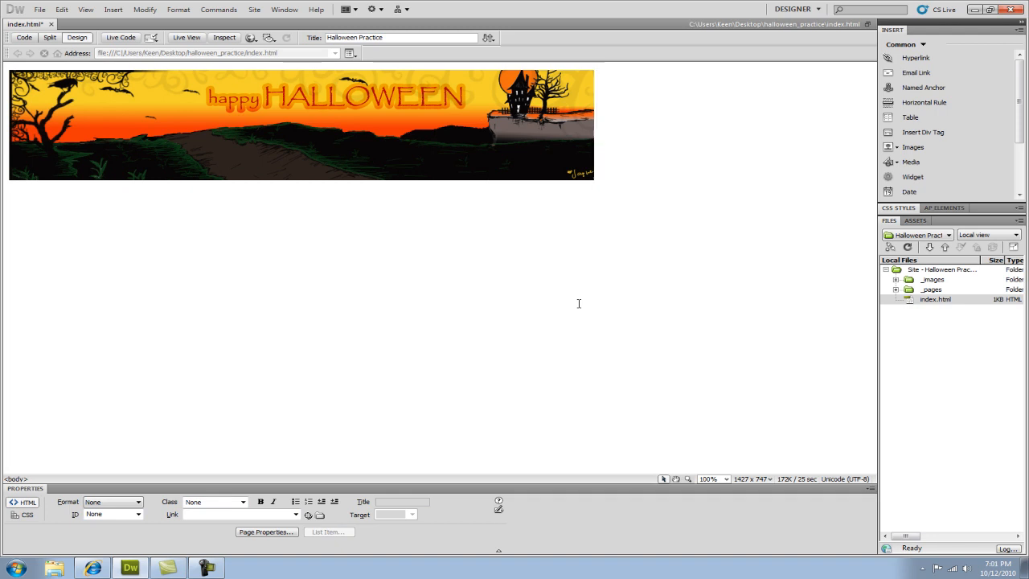
# - Examine the page title and banner image markup in code and split views, and return to the design view
pyautogui.click(23, 38)
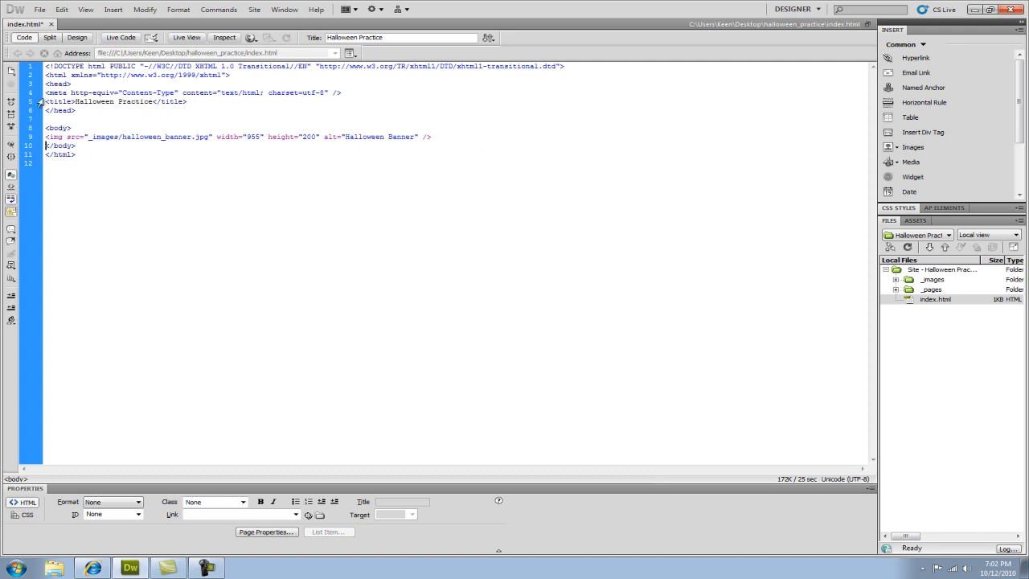
pyautogui.moveTo(45, 103); pyautogui.dragTo(197, 104)
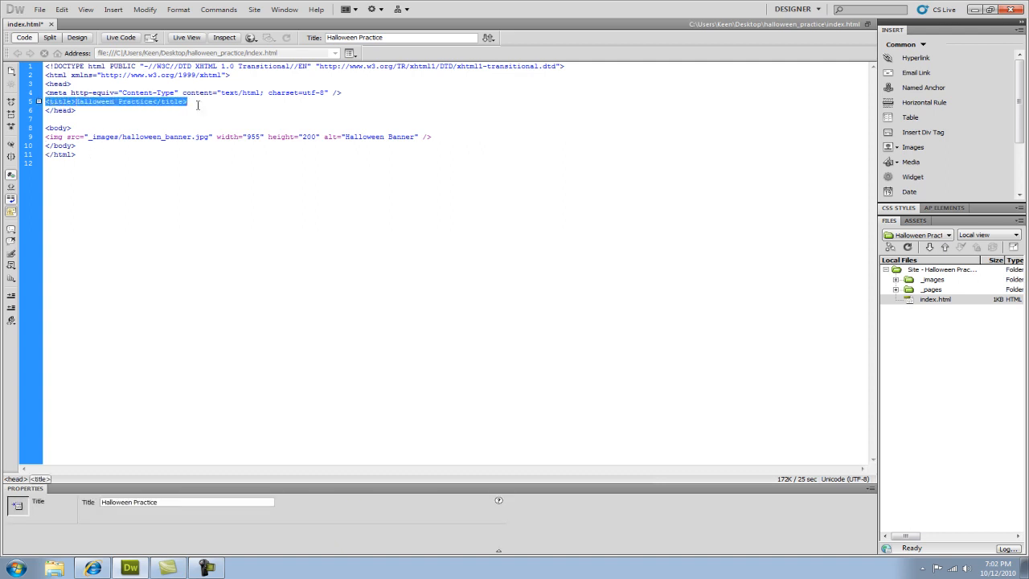
pyautogui.click(197, 105)
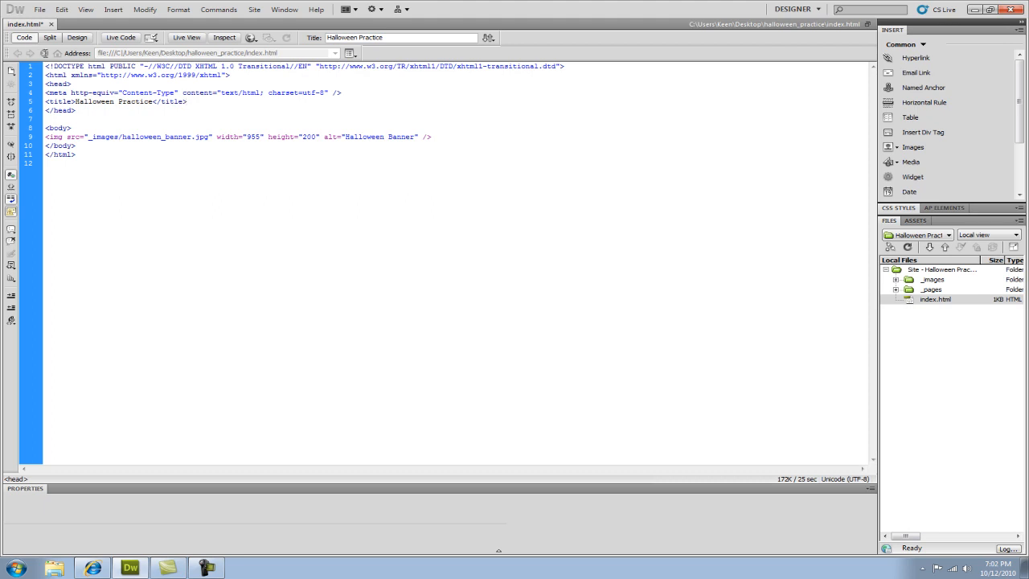
pyautogui.click(49, 37)
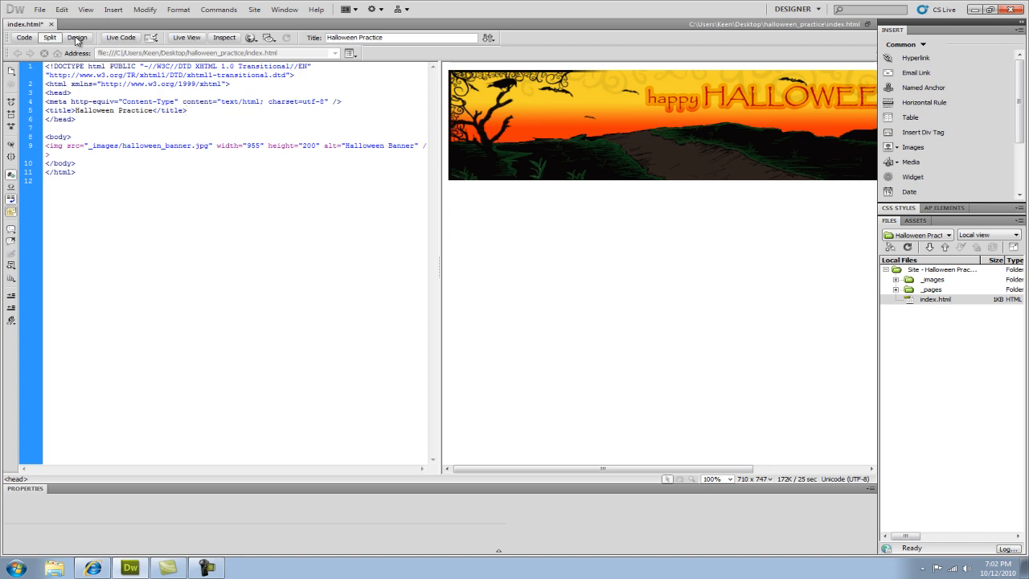
pyautogui.click(77, 41)
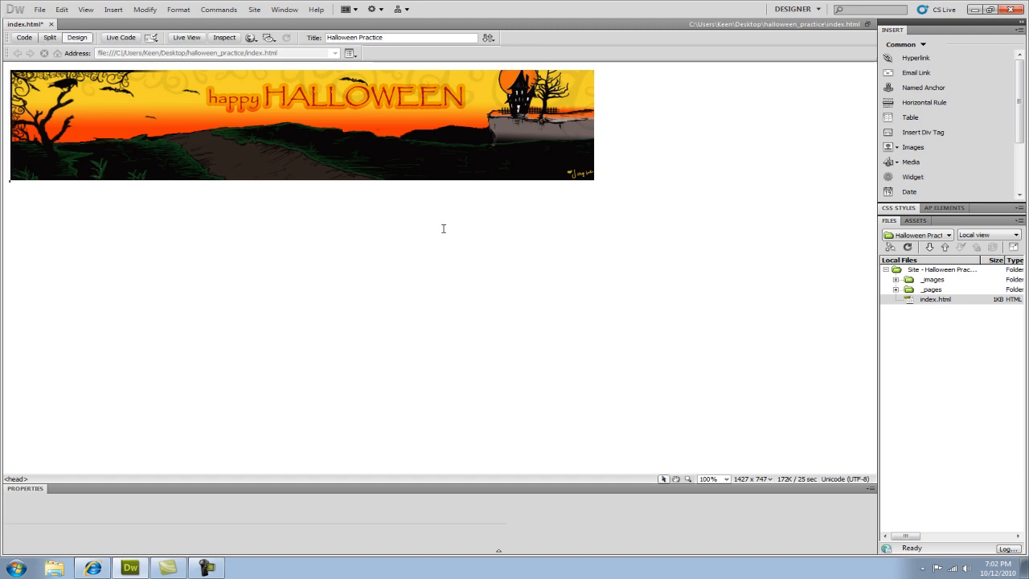
# - Insert a horizontal rule directly below the banner and start a new paragraph under it
pyautogui.click(650, 214)
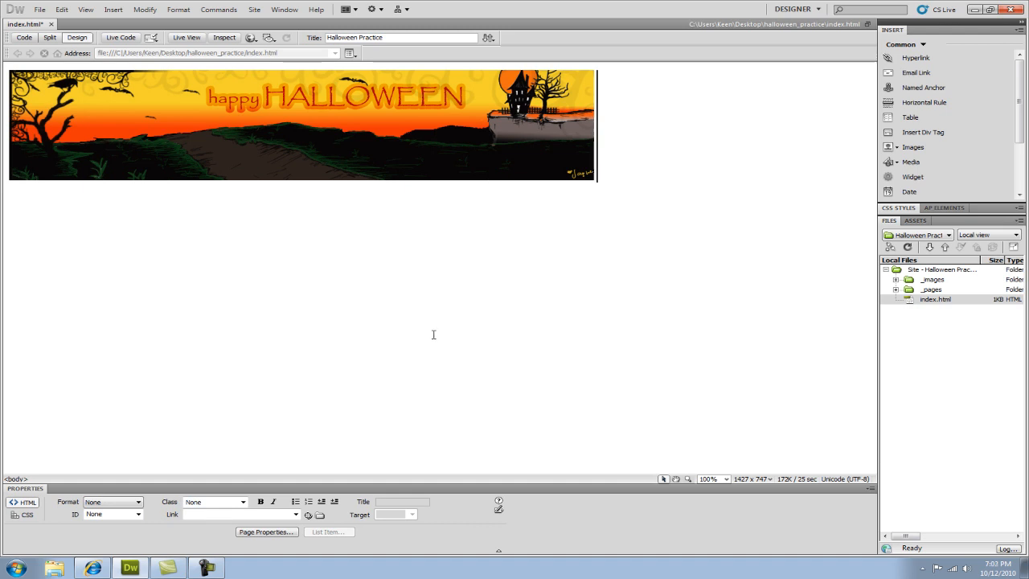
pyautogui.click(923, 47)
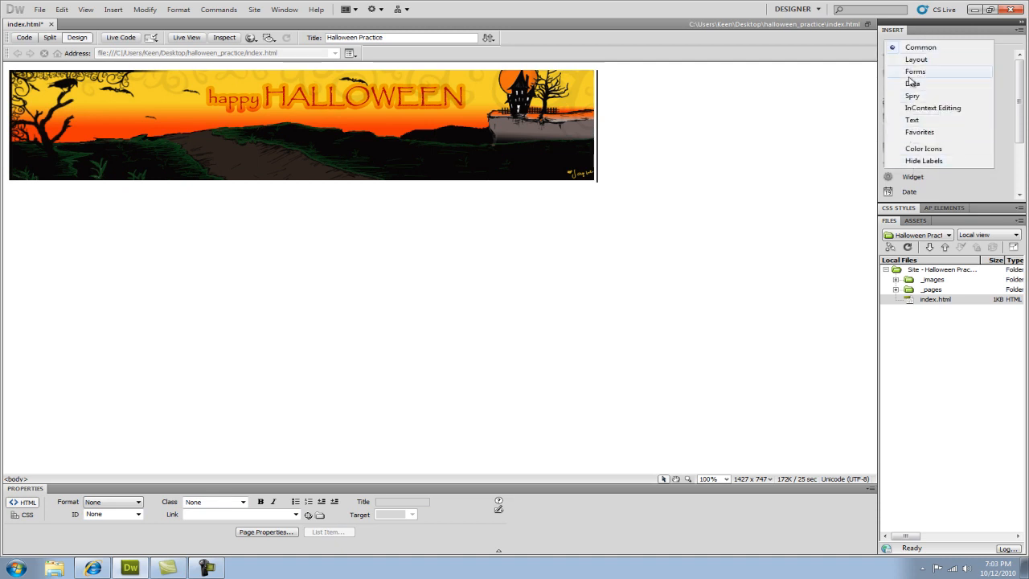
pyautogui.click(933, 50)
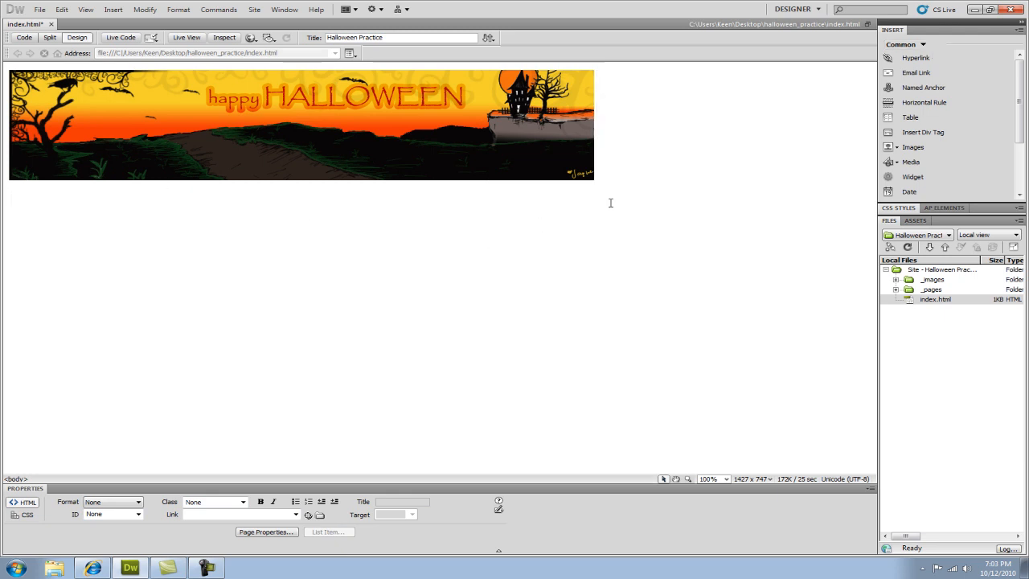
pyautogui.click(923, 104)
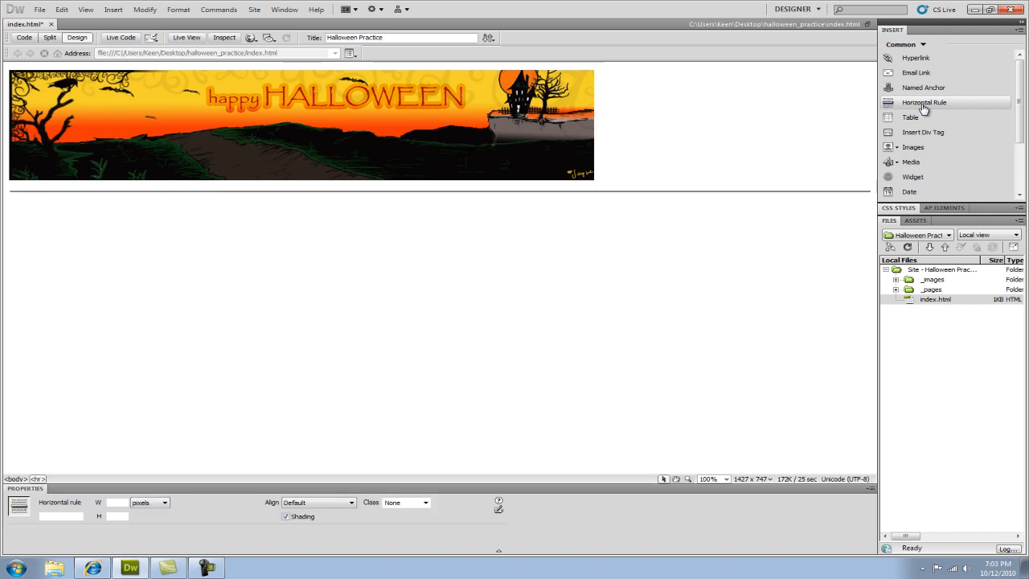
pyautogui.click(715, 226)
pyautogui.press('Return')
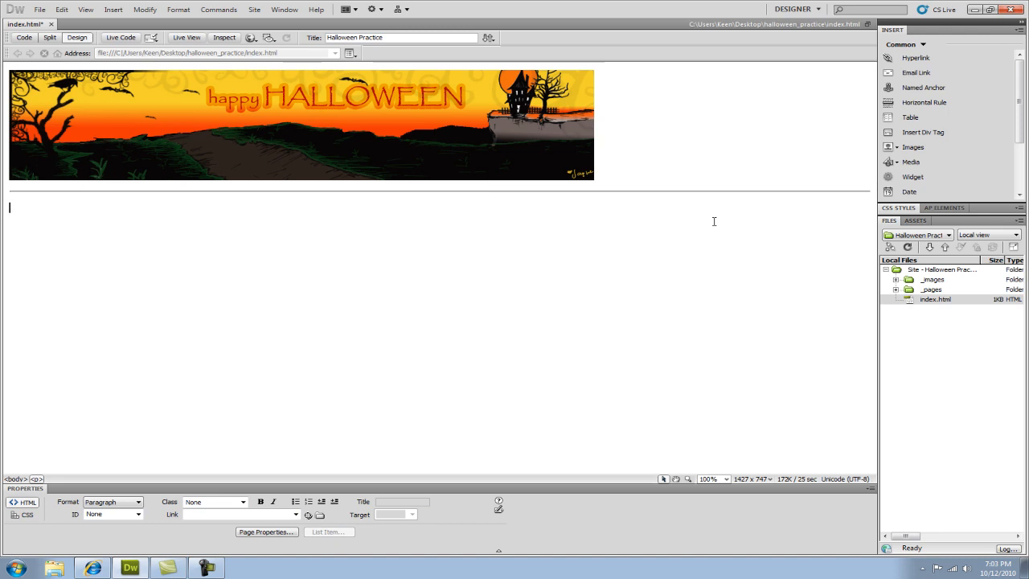
# - Centre the banner by enclosing its img tag in <center> and </center> in the source code, and return to the design view
pyautogui.click(369, 135)
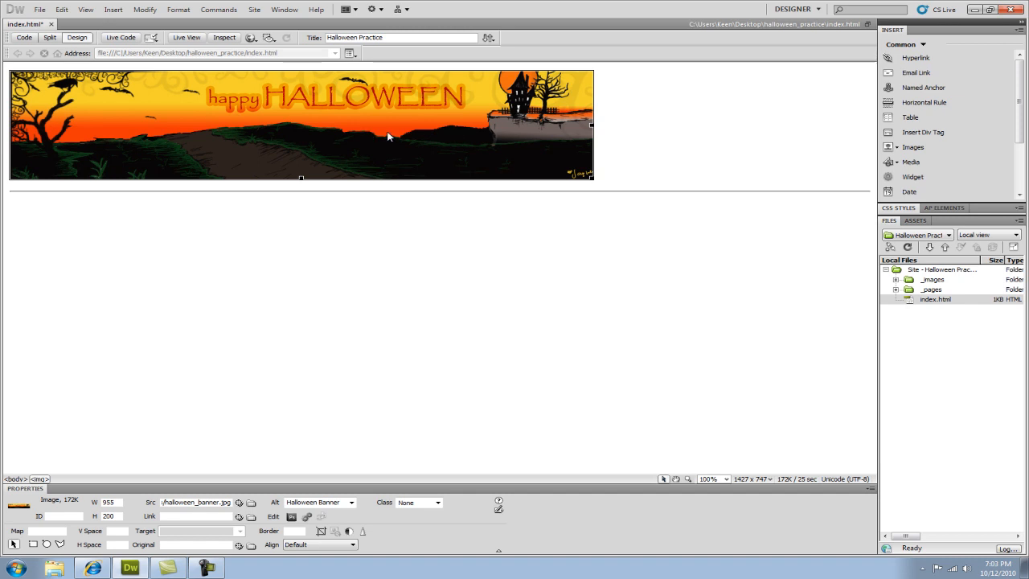
pyautogui.click(24, 38)
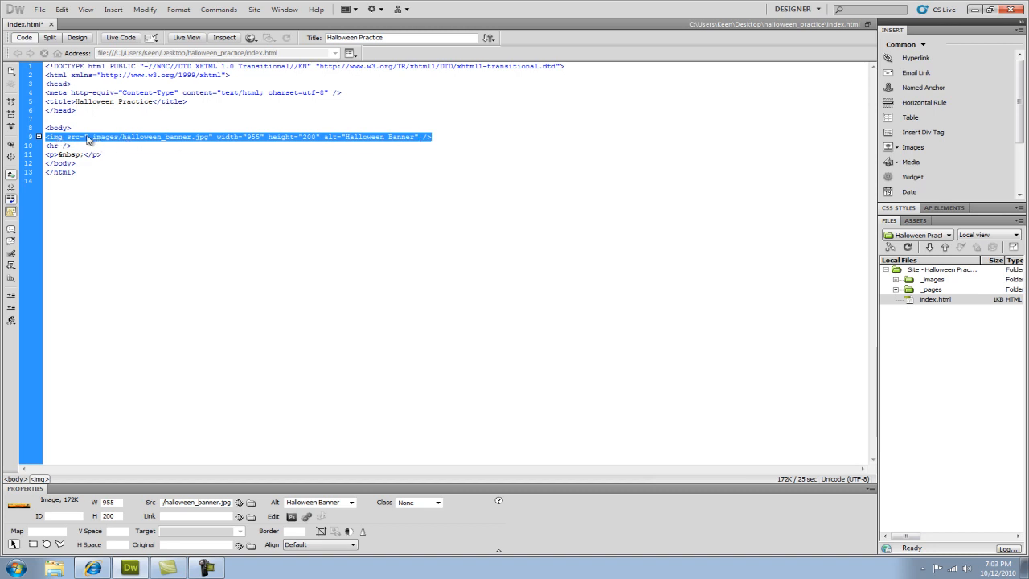
pyautogui.click(47, 138)
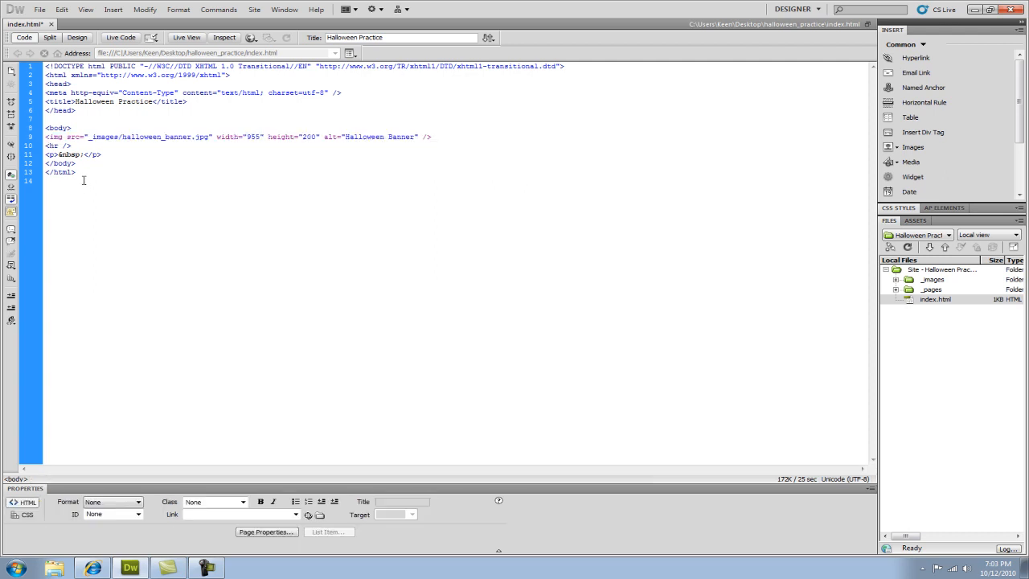
pyautogui.write('<')
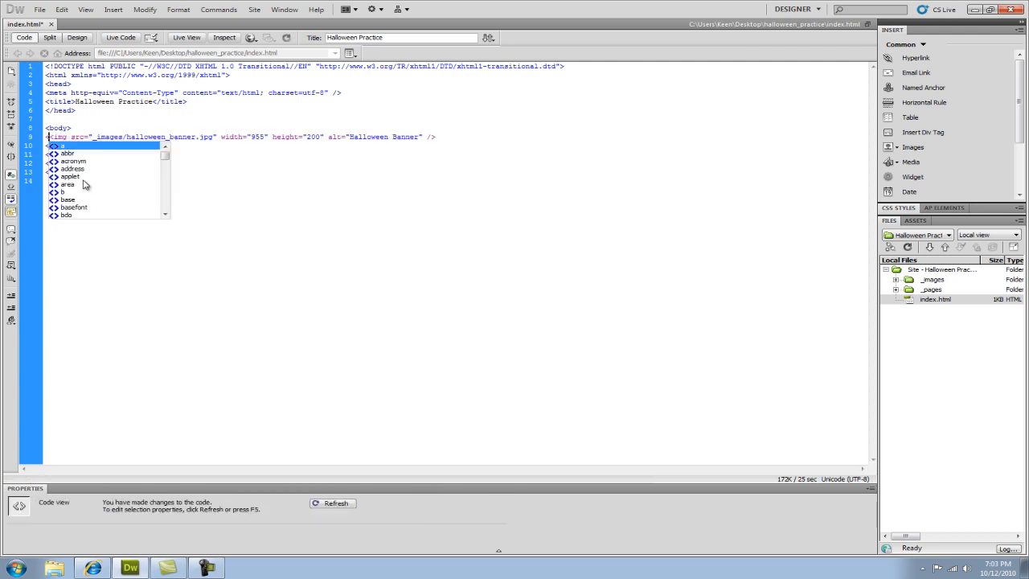
pyautogui.write('center')
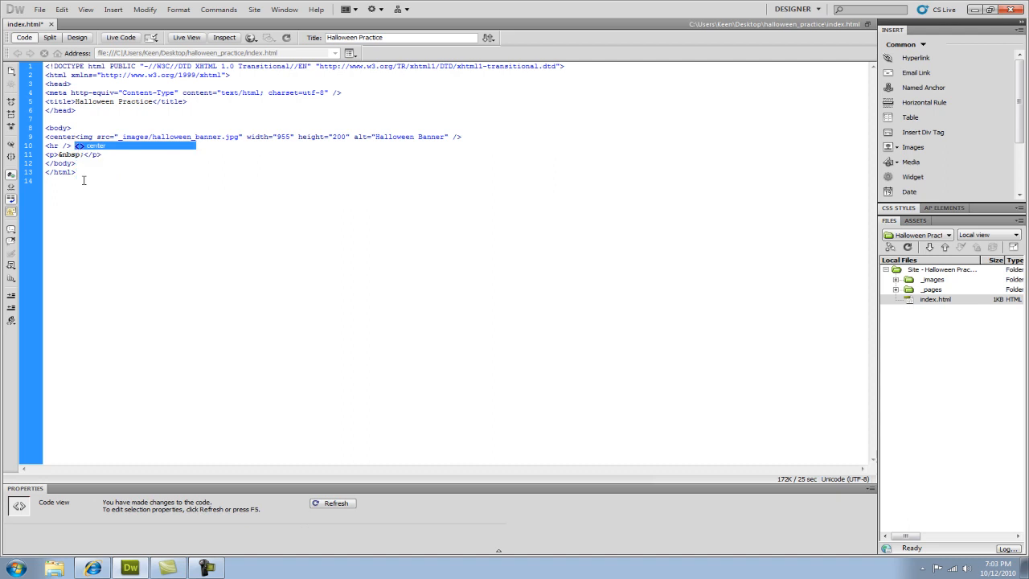
pyautogui.write('>')
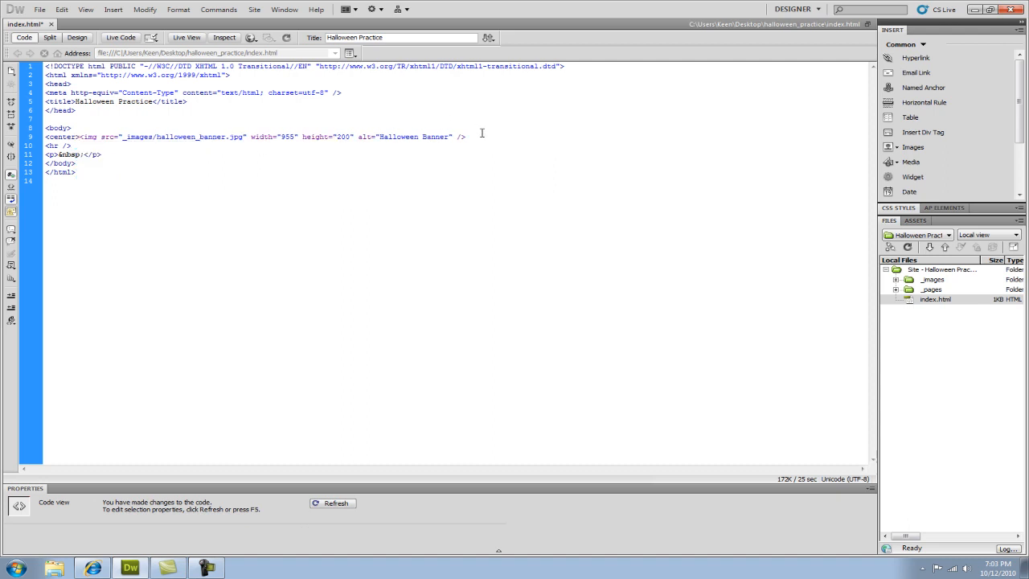
pyautogui.click(483, 134)
pyautogui.write('</center>')
pyautogui.click(77, 37)
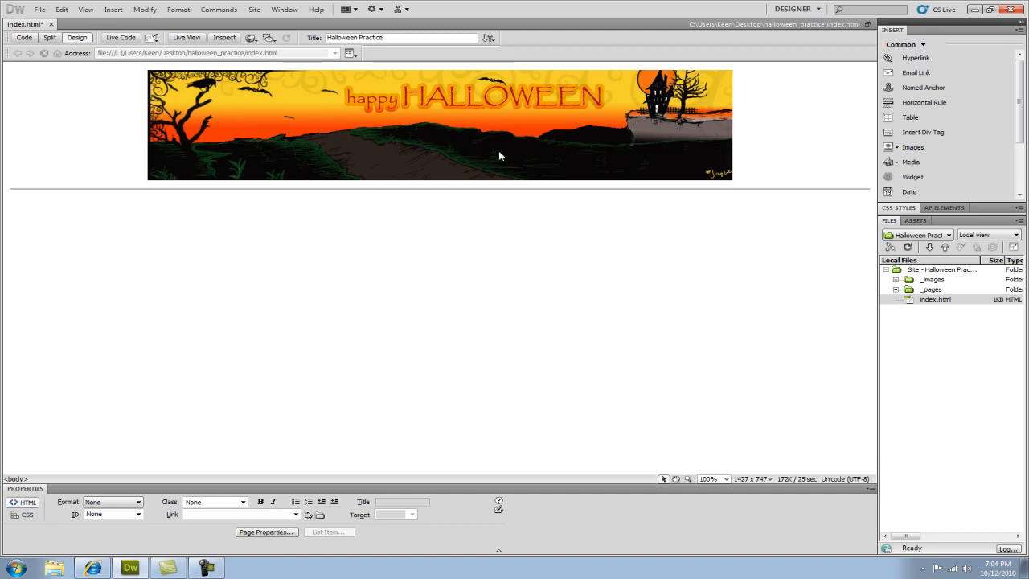
# - Add the text "Happy Halloween!" in the paragraph below the horizontal rule
pyautogui.click(290, 220)
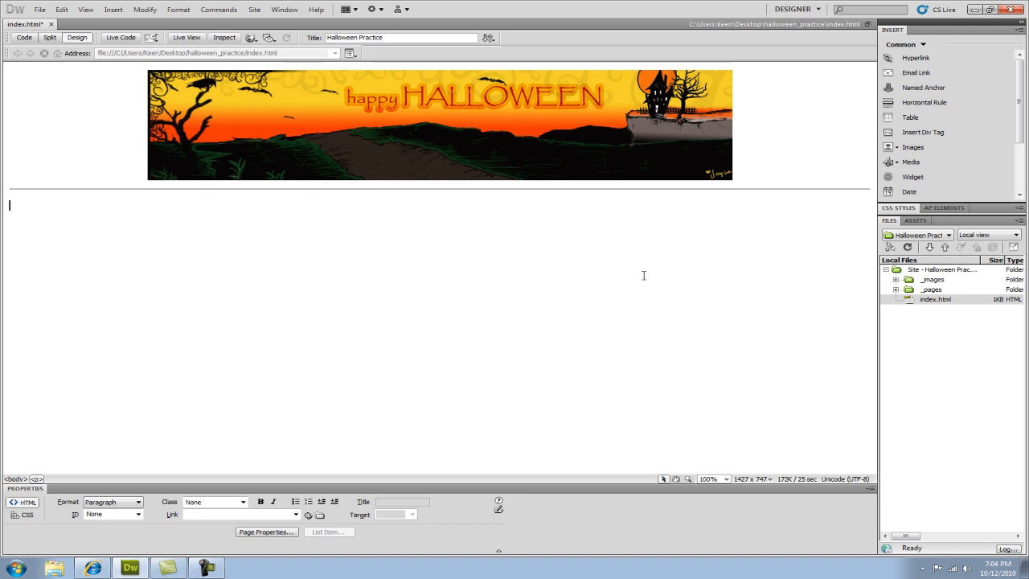
pyautogui.write('Happy Halloween!')
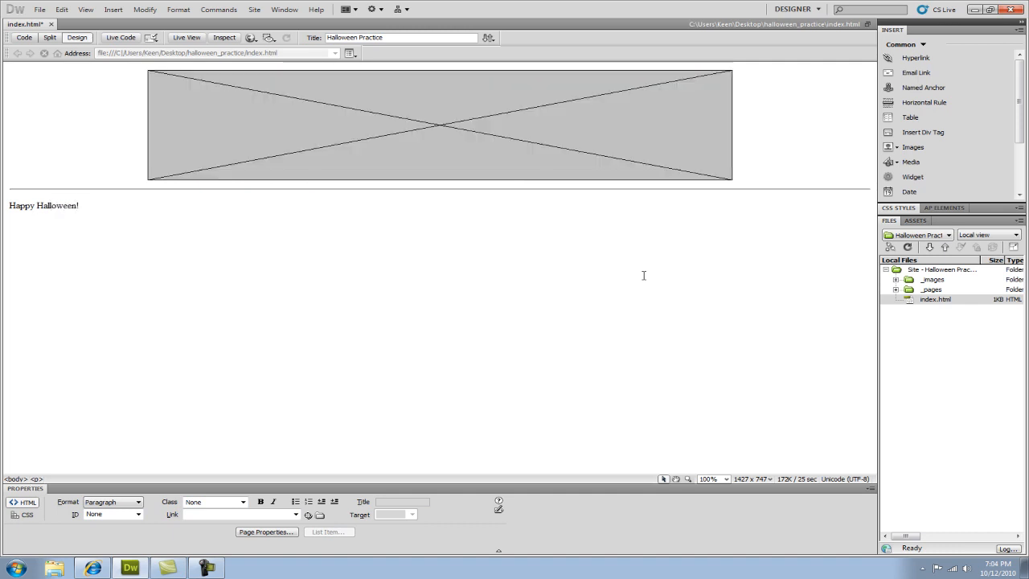
pyautogui.click(509, 172)
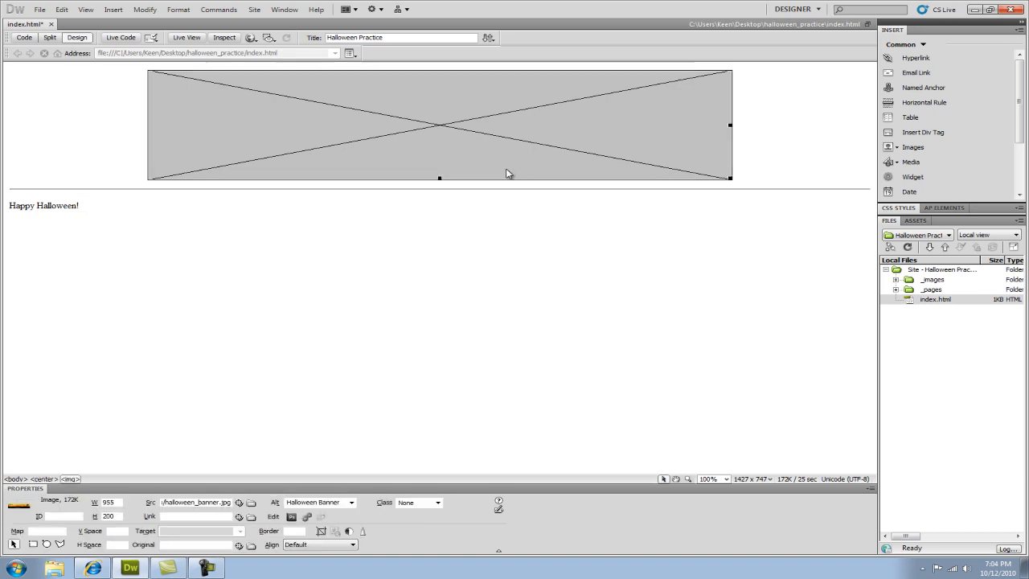
pyautogui.click(92, 206)
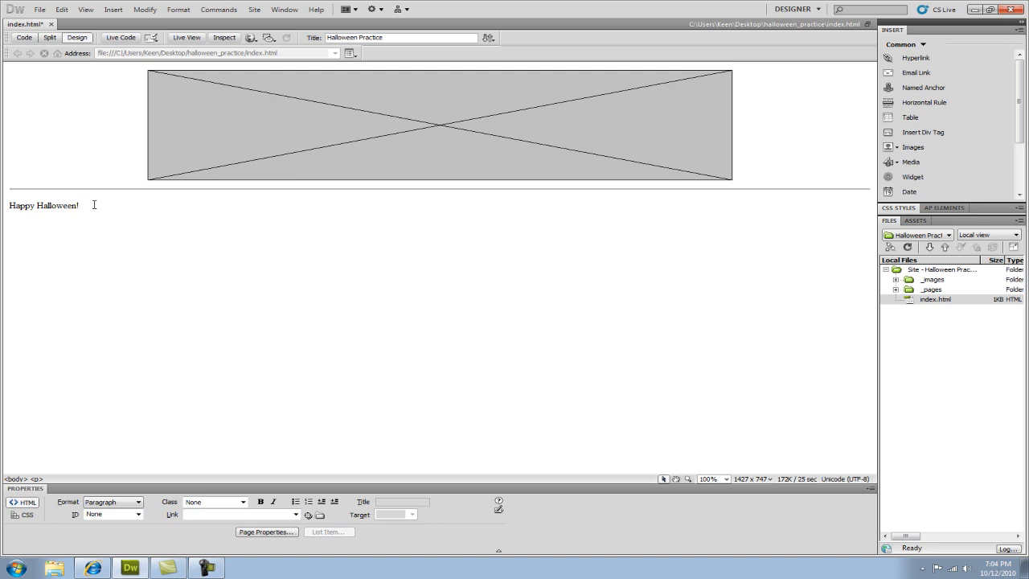
# - Format the "Happy Halloween!" text as Heading 1 and start a new paragraph below it
pyautogui.moveTo(81, 205); pyautogui.dragTo(7, 206)
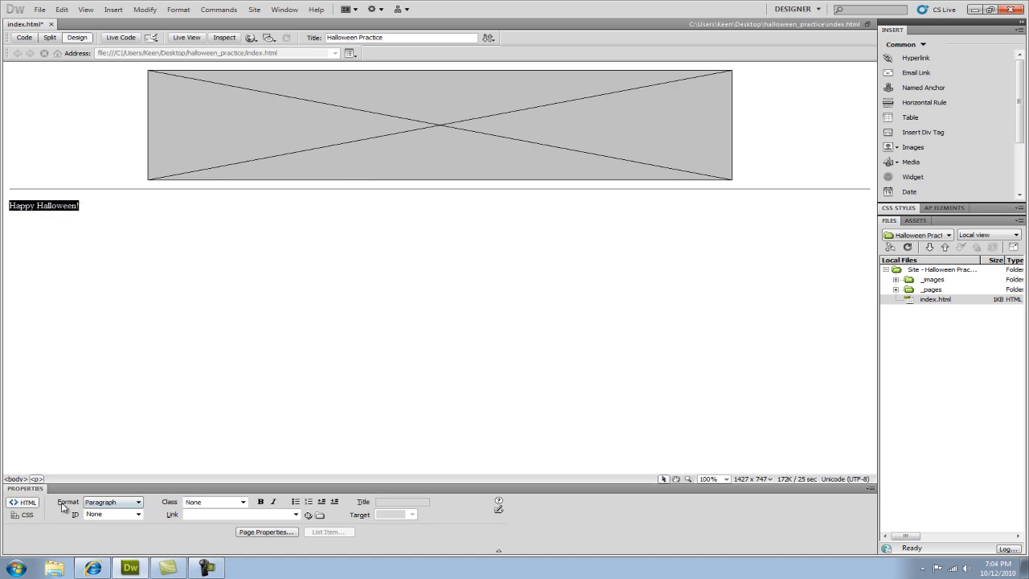
pyautogui.click(139, 503)
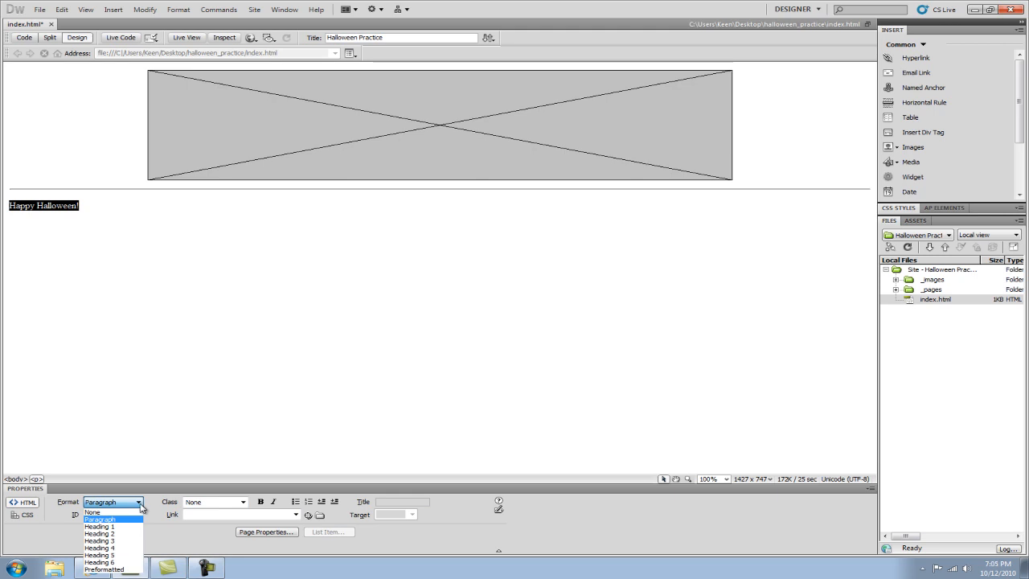
pyautogui.click(120, 526)
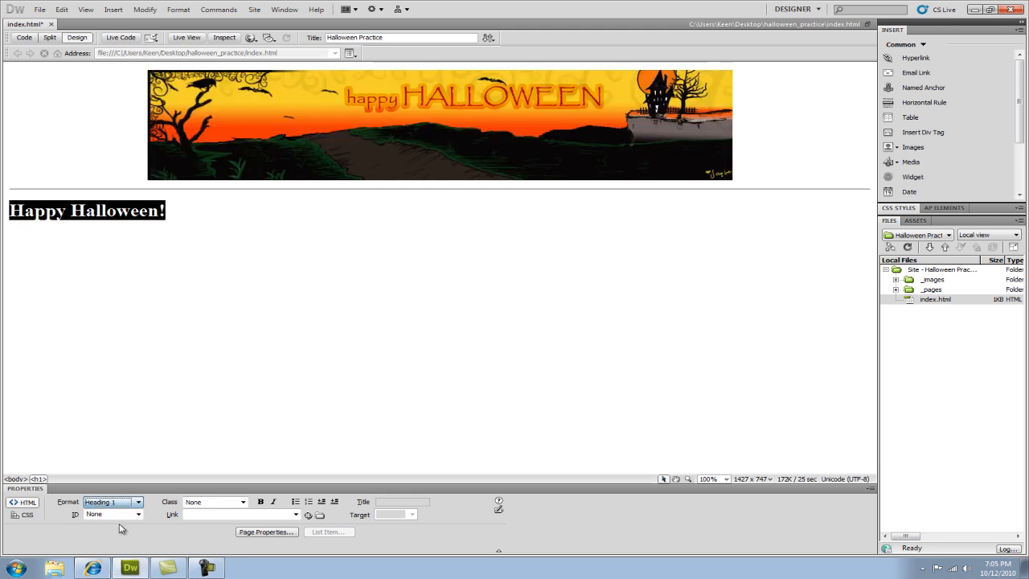
pyautogui.click(171, 212)
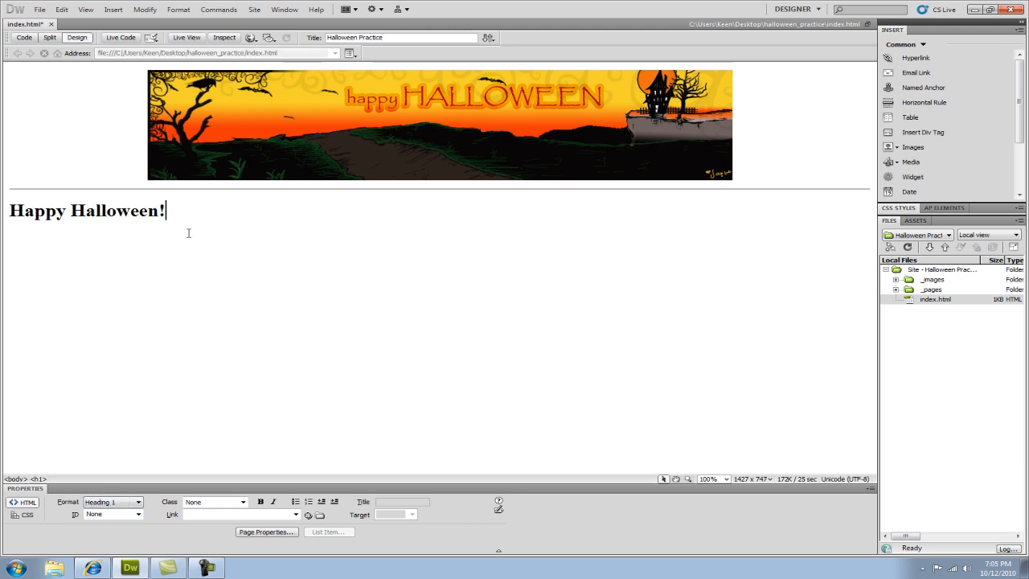
pyautogui.press('Return')
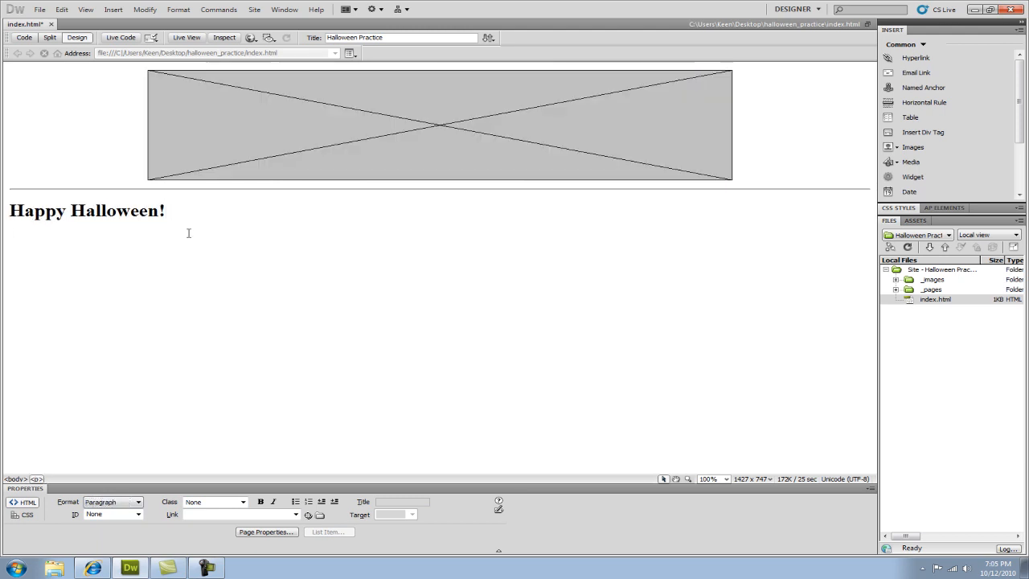
pyautogui.click(137, 502)
pyautogui.click(121, 528)
pyautogui.click(133, 503)
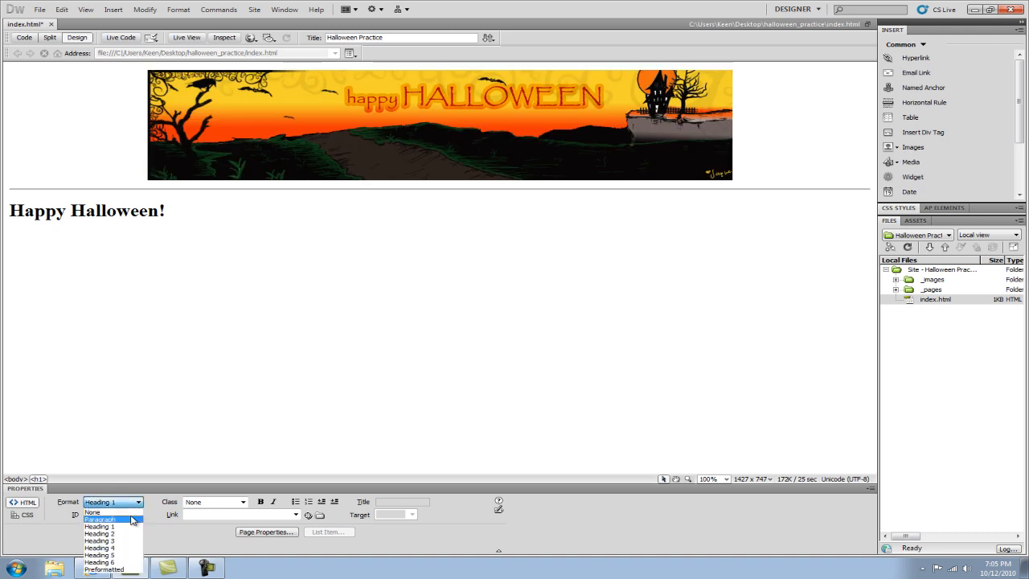
pyautogui.click(131, 521)
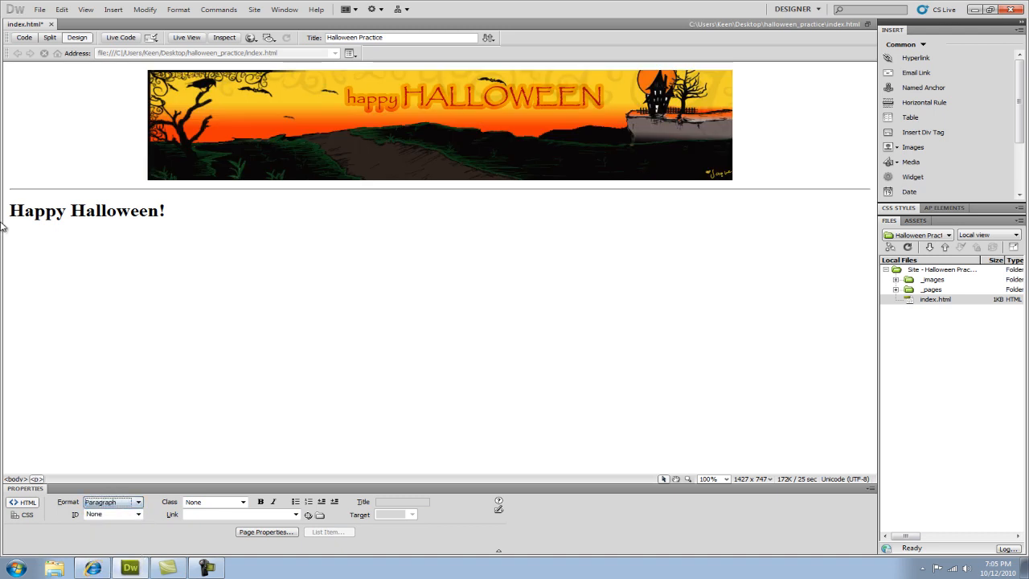
# - Add the text "This some sample text for our Halloween web site." in the paragraph below the heading
pyautogui.click(34, 254)
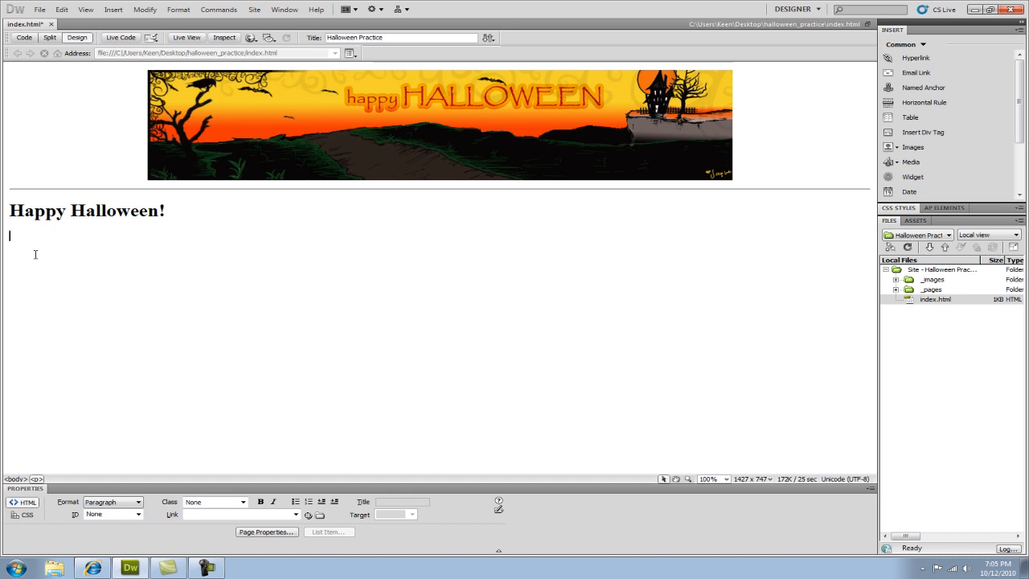
pyautogui.write('This')
pyautogui.write(' spite')
pyautogui.press('BackSpace')
pyautogui.press('BackSpace')
pyautogui.press('BackSpace')
pyautogui.press('BackSpace')
pyautogui.write('ome sample text for our ')
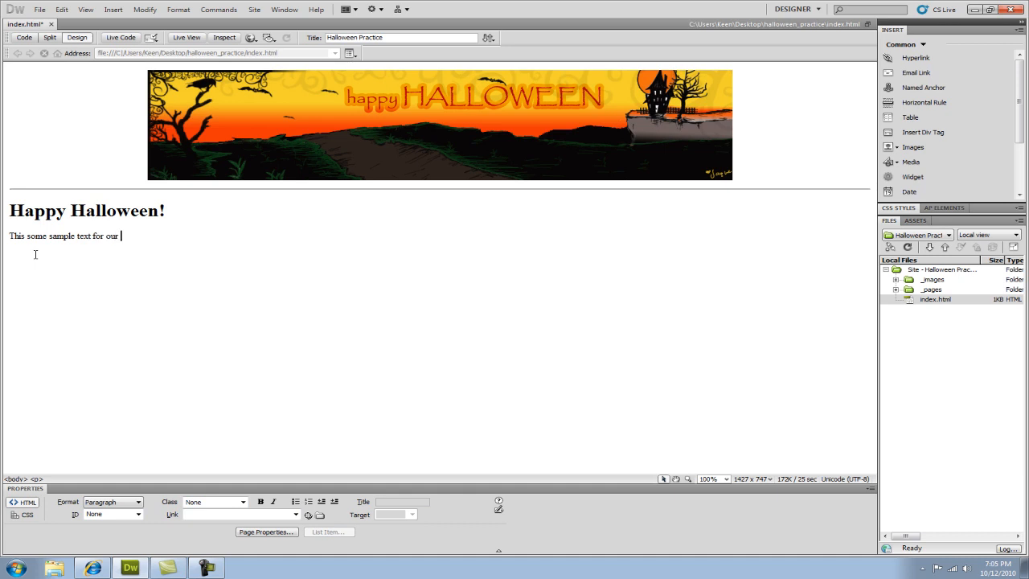
pyautogui.write('Halloween web site.')
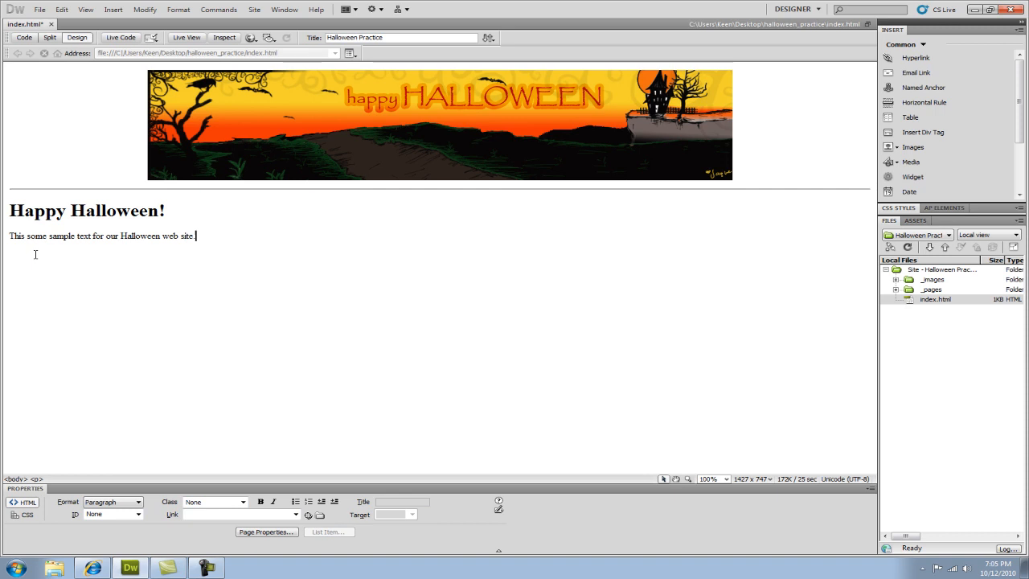
# - Open the page properties of the home page at the Appearance (HTML) category
pyautogui.click(145, 10)
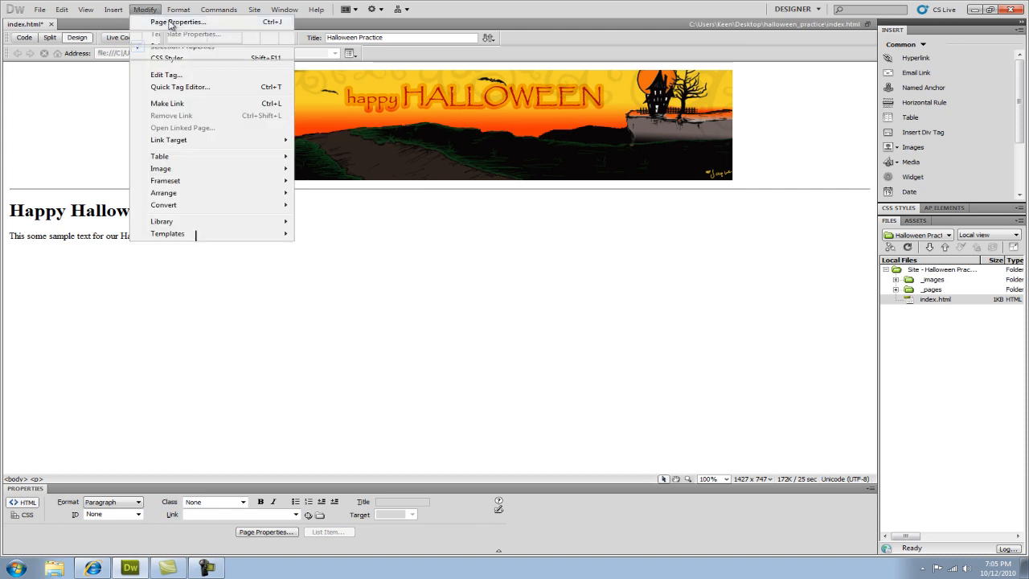
pyautogui.click(170, 23)
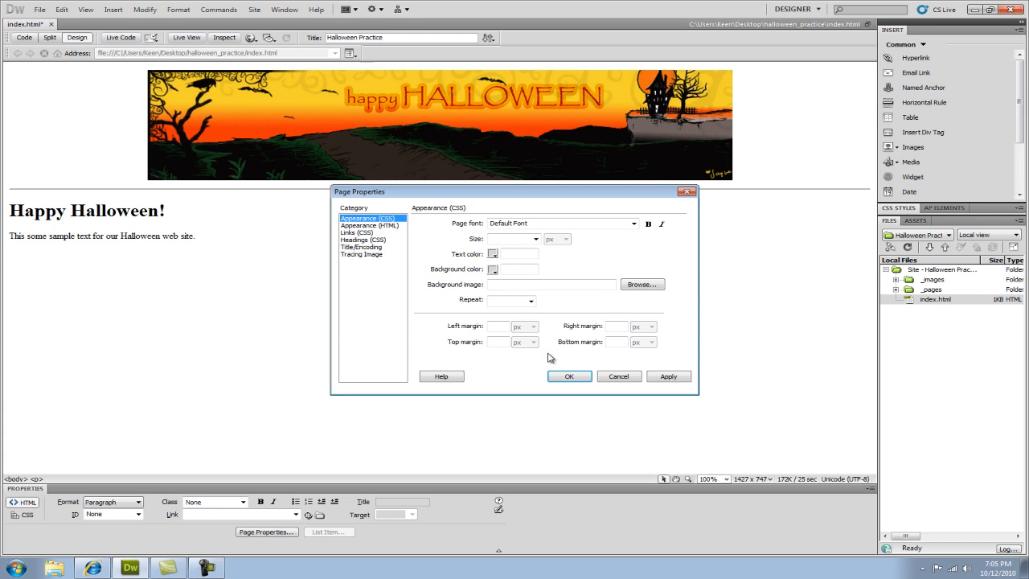
pyautogui.click(393, 225)
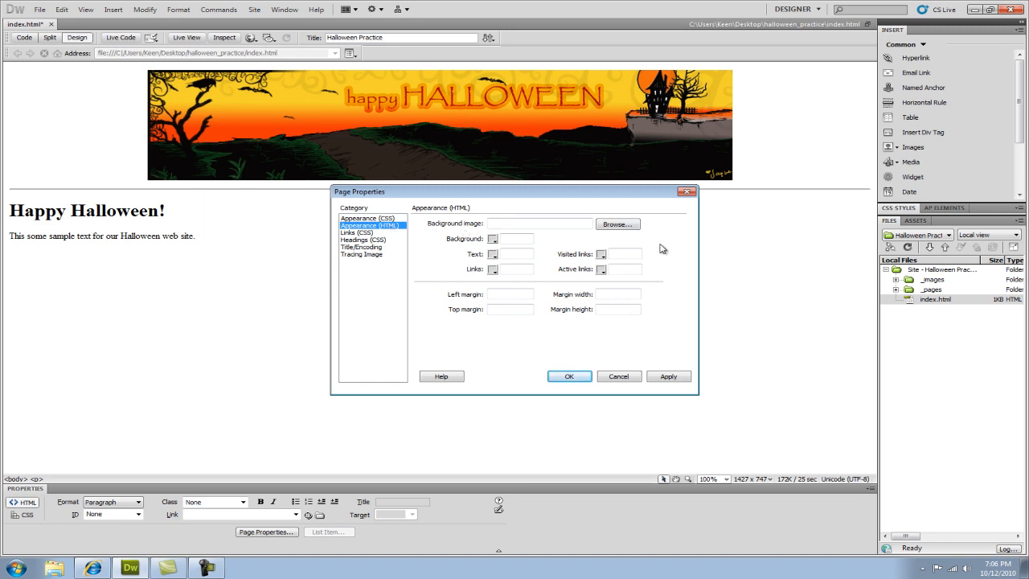
# - Set candy_corn.jpg from the _images folder as the page's background image and apply it
pyautogui.click(616, 224)
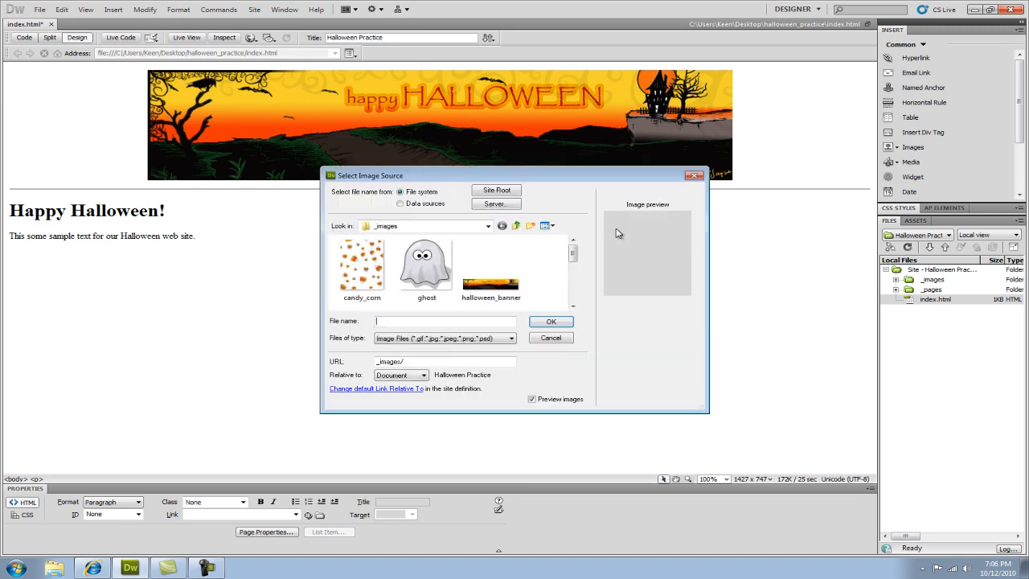
pyautogui.click(367, 279)
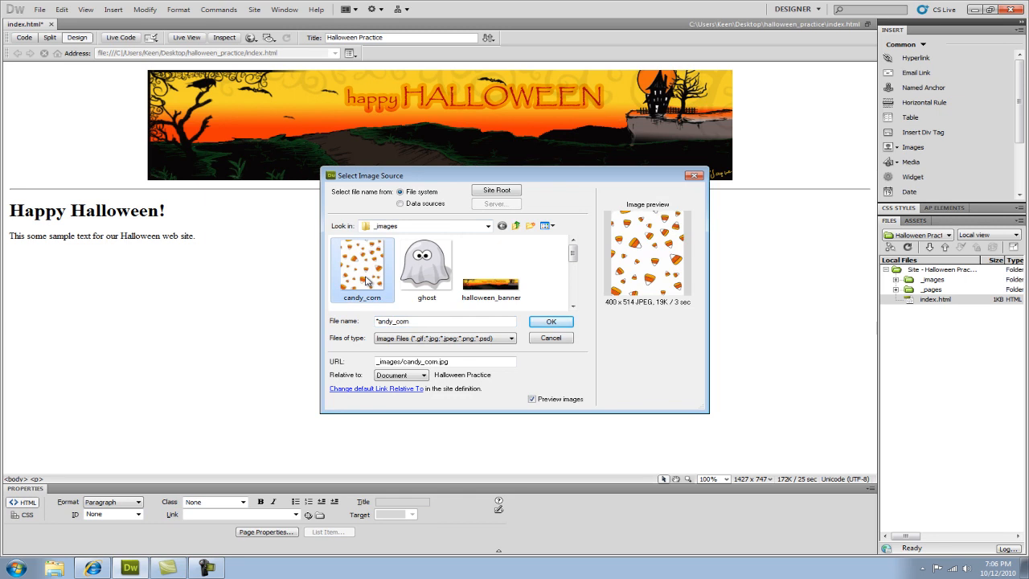
pyautogui.click(553, 323)
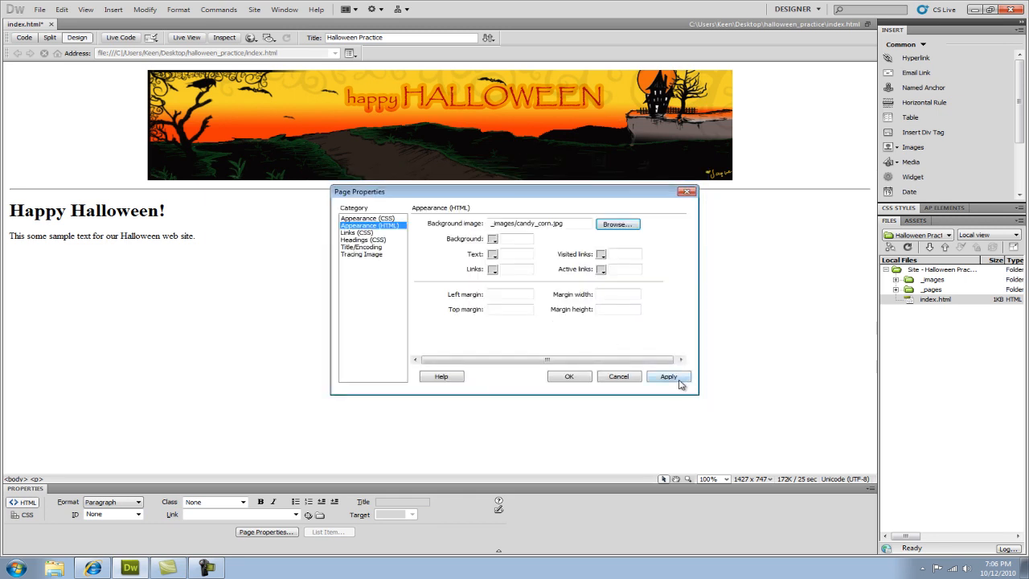
pyautogui.click(676, 377)
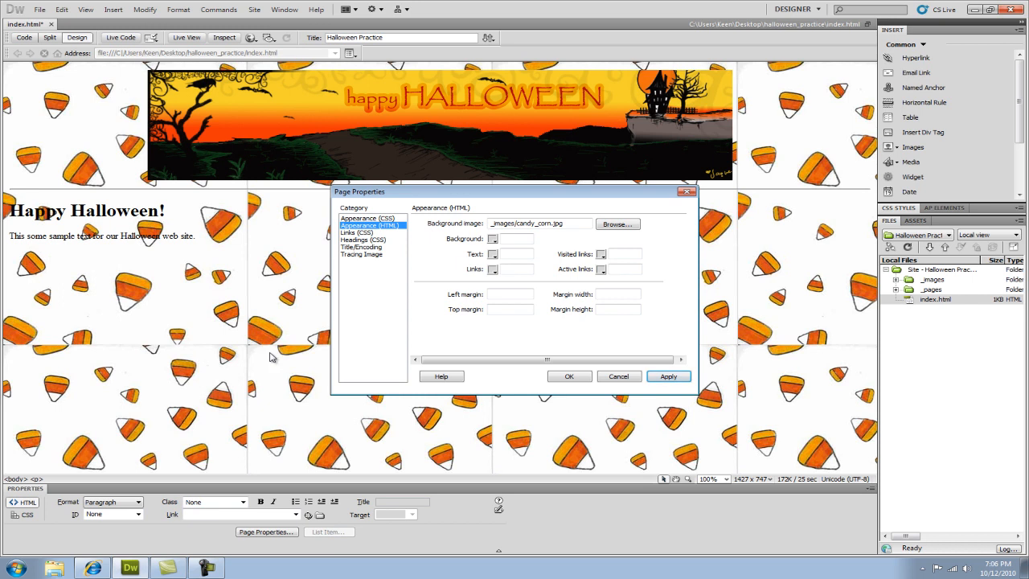
# - Replace the page's background image with spooky_background.gif from the _images folder and apply it
pyautogui.click(619, 225)
pyautogui.moveTo(574, 253); pyautogui.dragTo(572, 293)
pyautogui.click(349, 274)
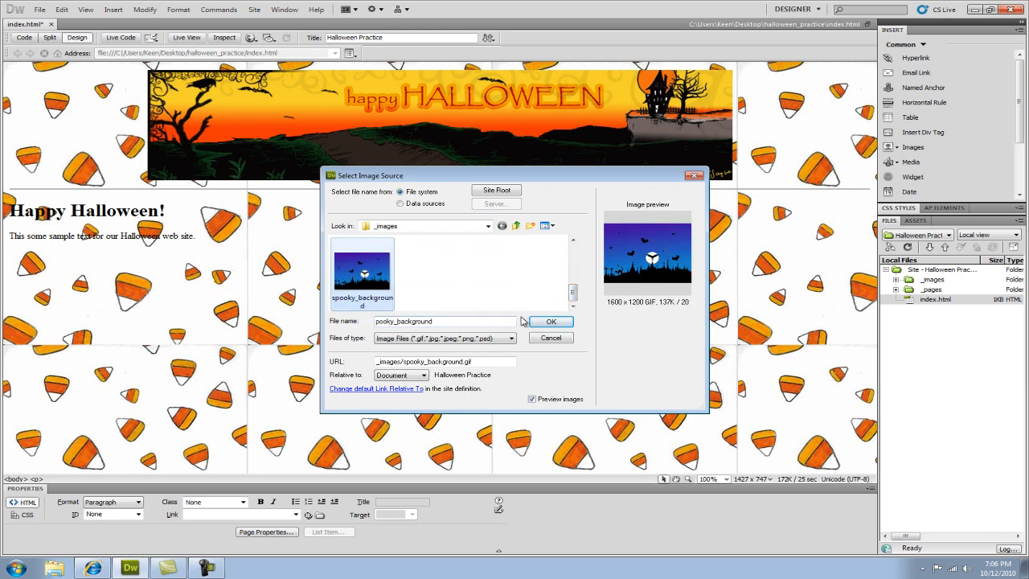
pyautogui.click(539, 323)
pyautogui.click(668, 376)
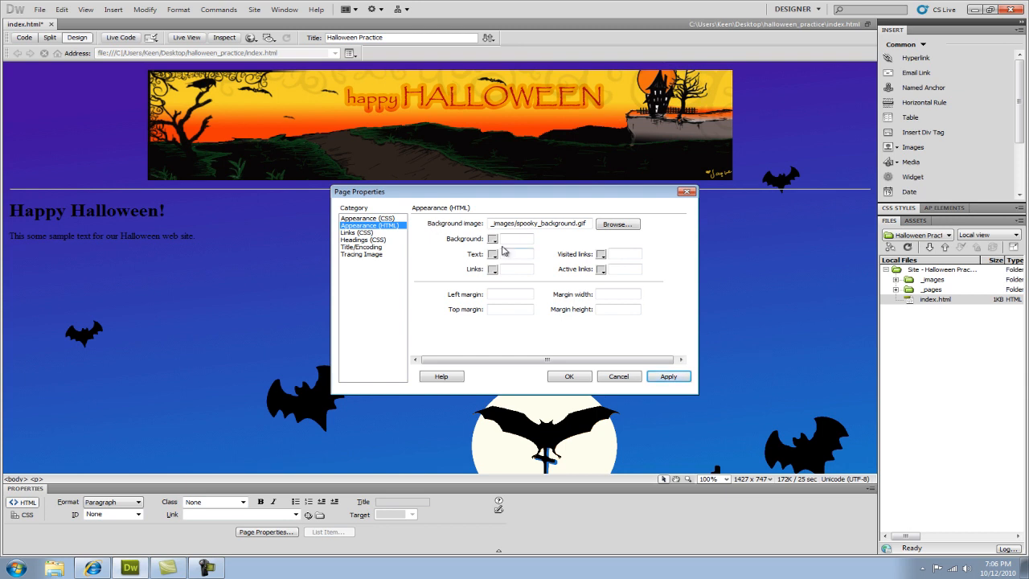
# - Clear the background image entry, set the page's background color to #FFCC00 and apply it
pyautogui.moveTo(589, 226); pyautogui.dragTo(479, 226)
pyautogui.press('BackSpace')
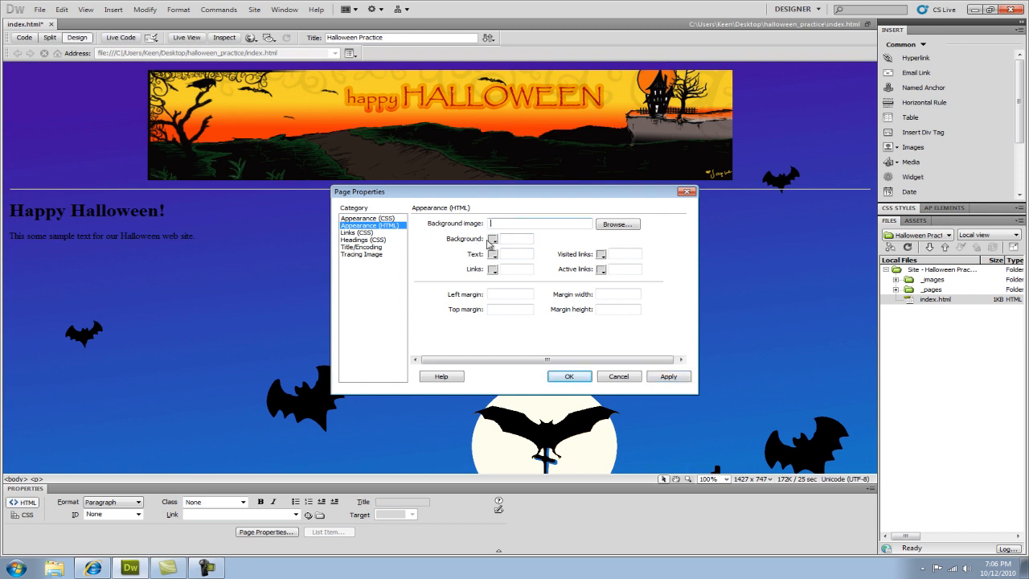
pyautogui.click(494, 241)
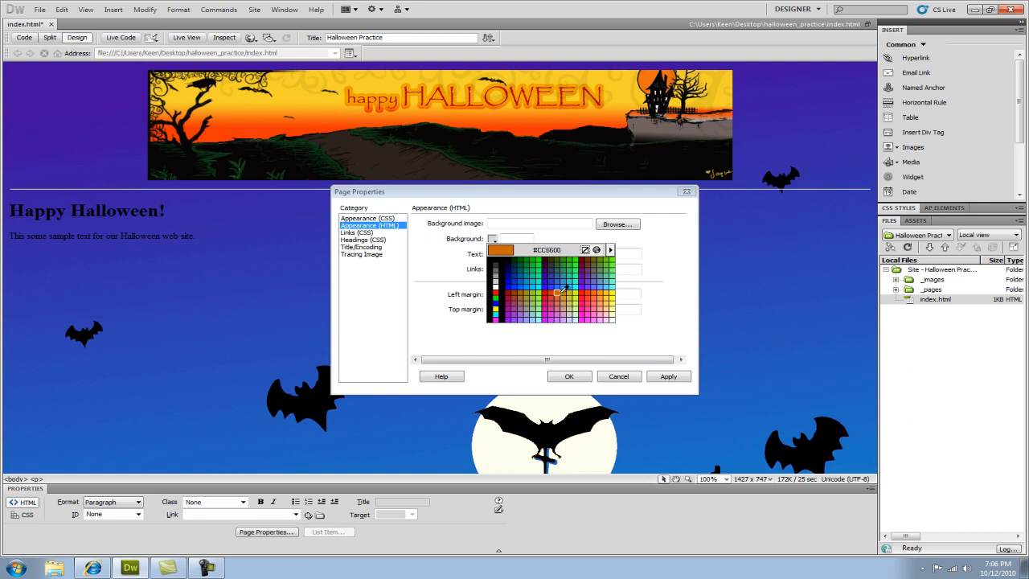
pyautogui.click(612, 292)
pyautogui.click(668, 378)
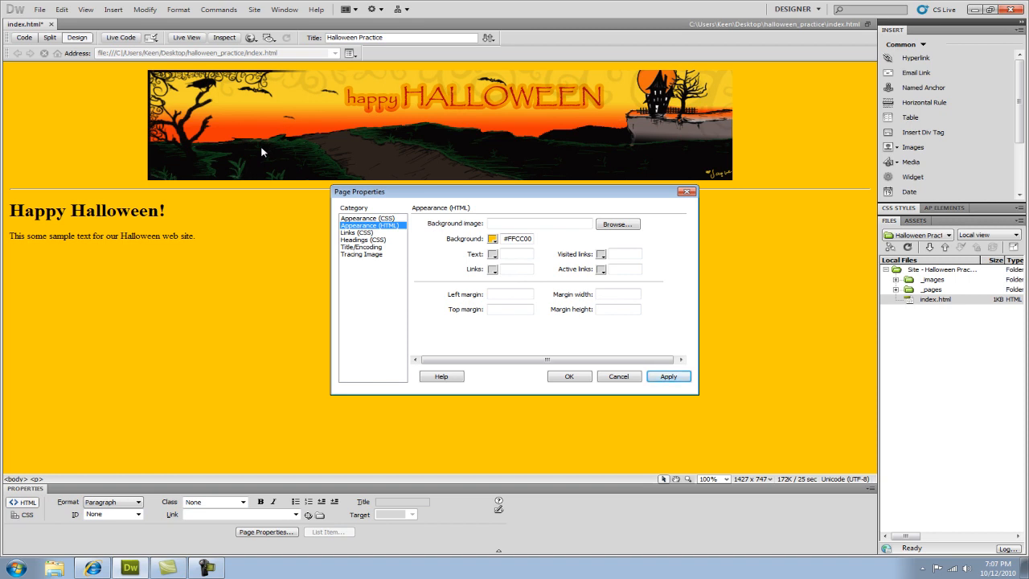
# - Try white (#FFFFFF) as the page's text color, set it to black (#000000) instead and accept the page properties
pyautogui.click(493, 254)
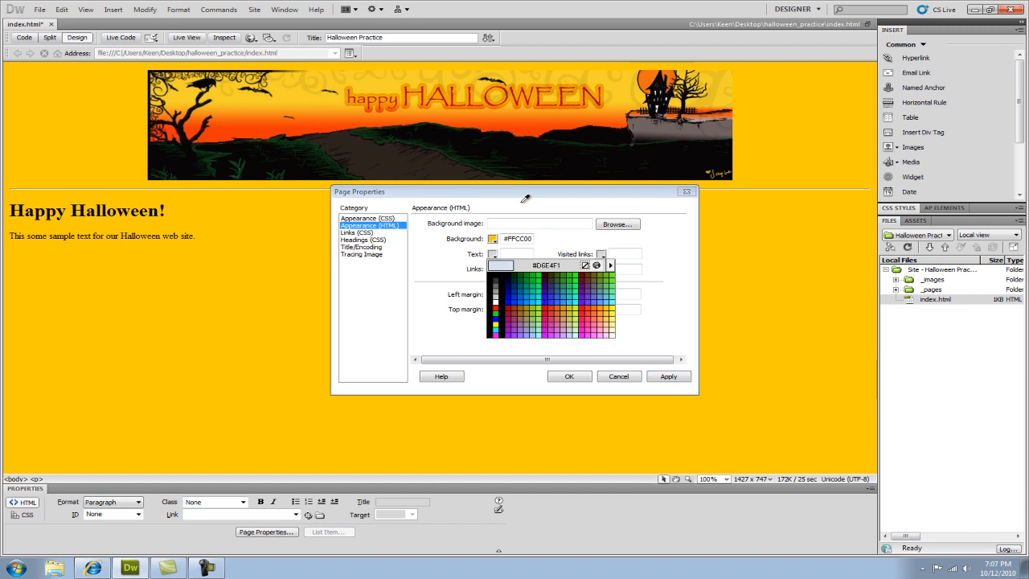
pyautogui.click(682, 291)
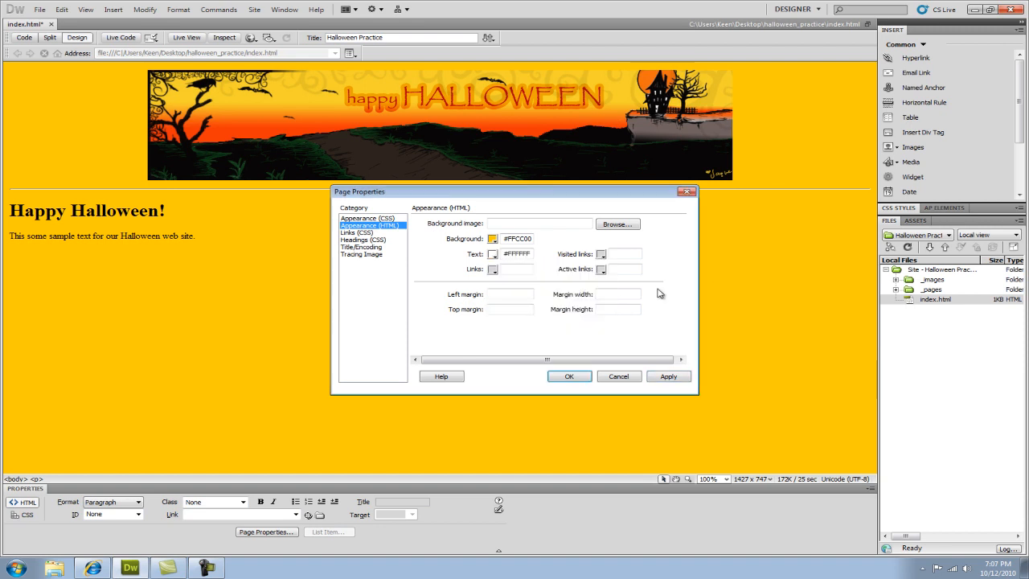
pyautogui.click(493, 270)
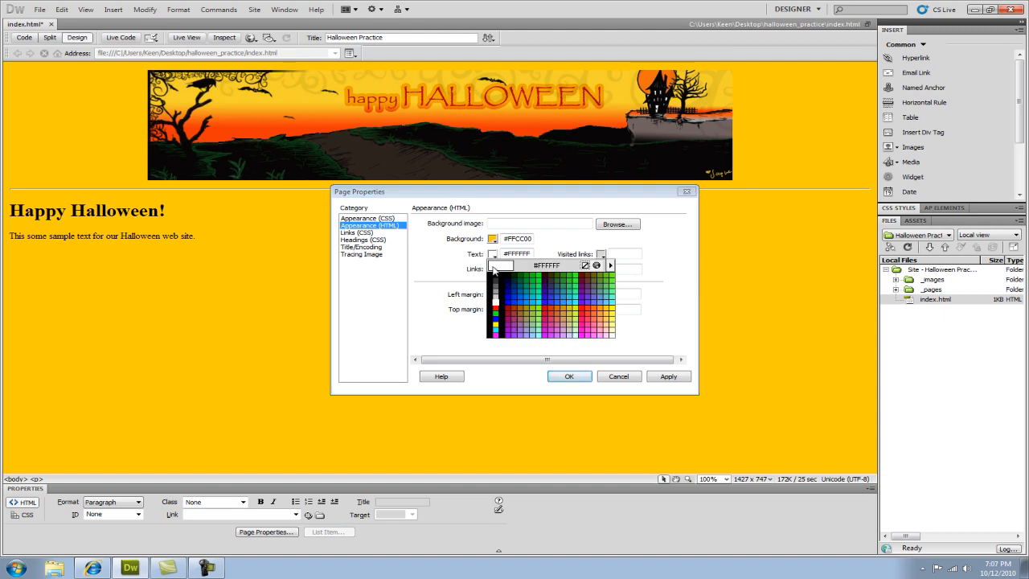
pyautogui.click(491, 273)
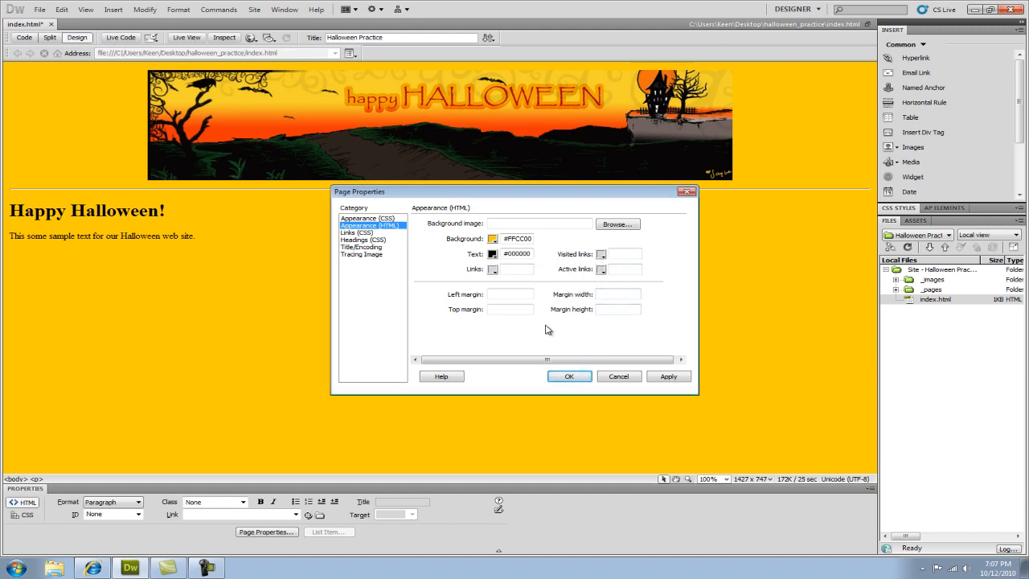
pyautogui.click(568, 378)
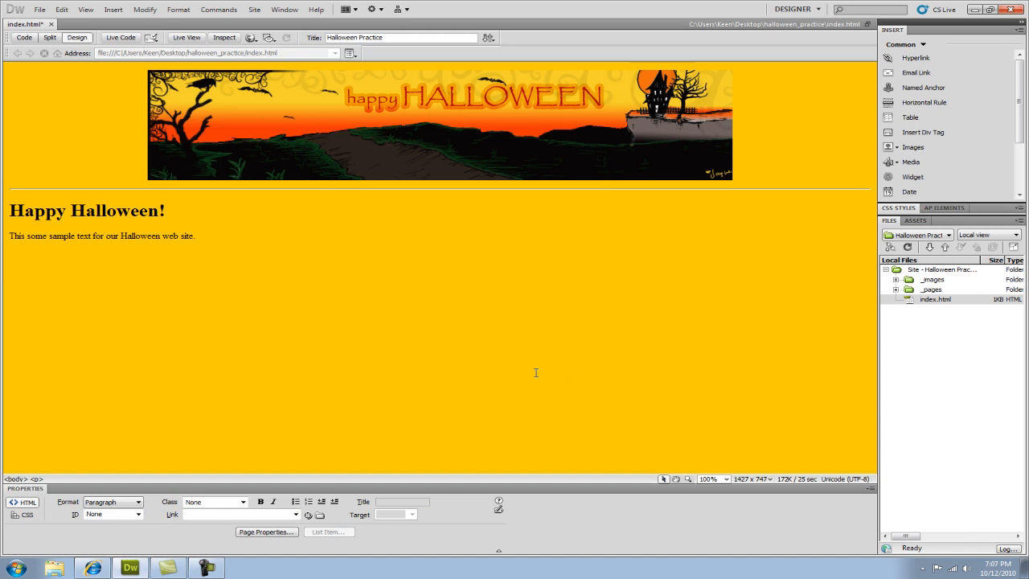